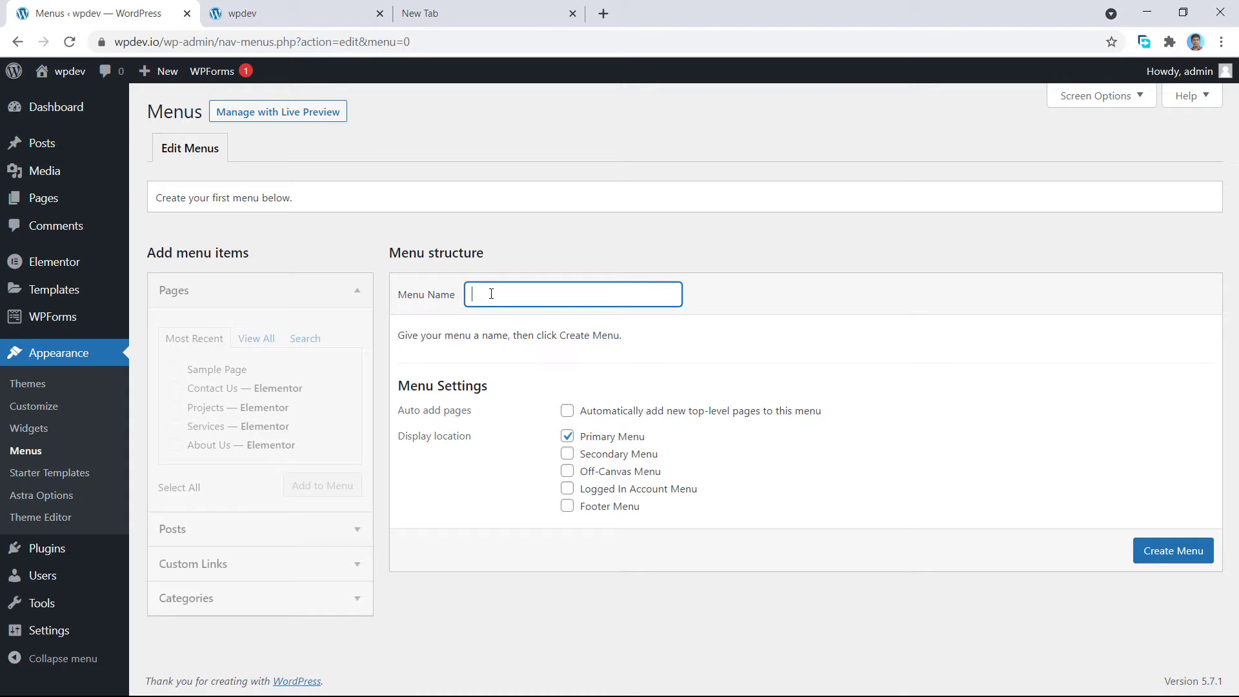
Name the new menu "Main menu" and create it with Primary Menu as its display location.
type("M")
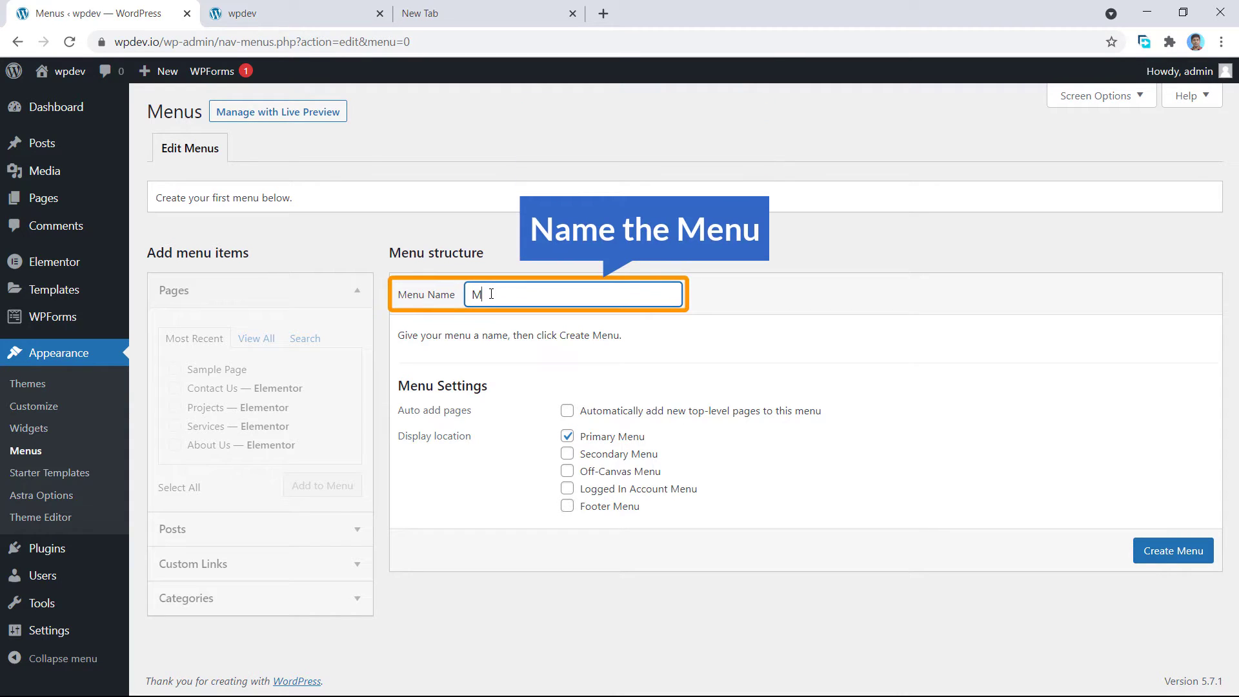
type("ain menu")
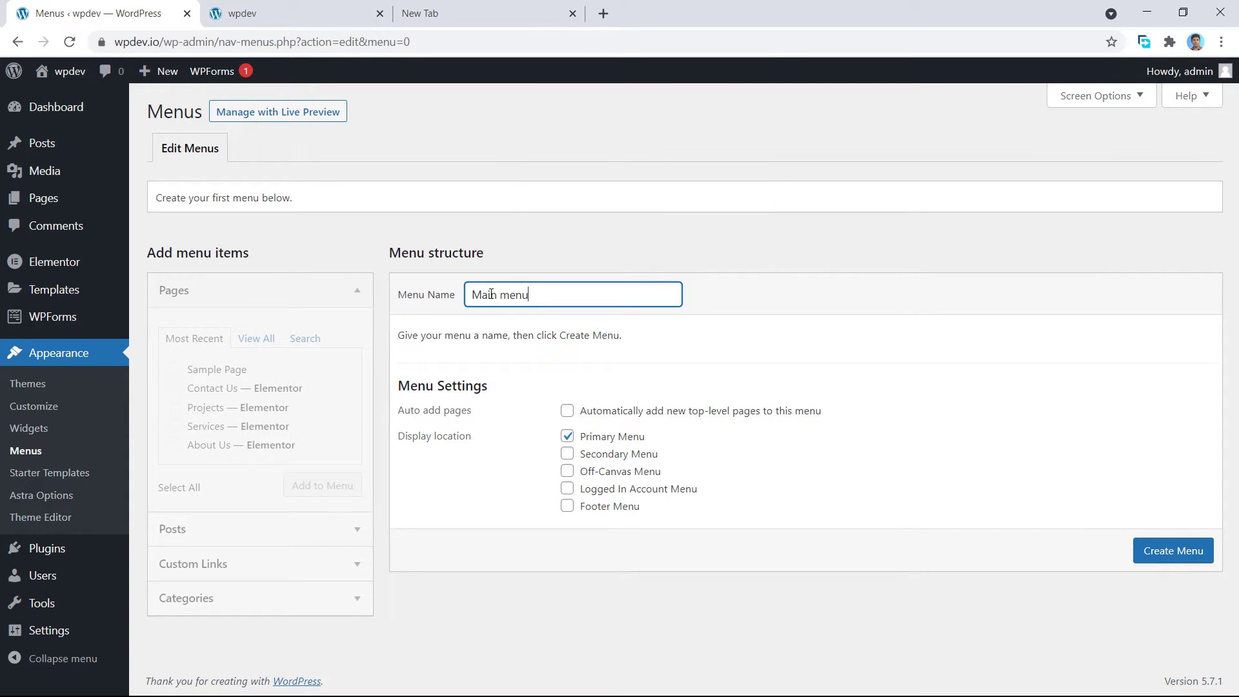
left_click(1175, 558)
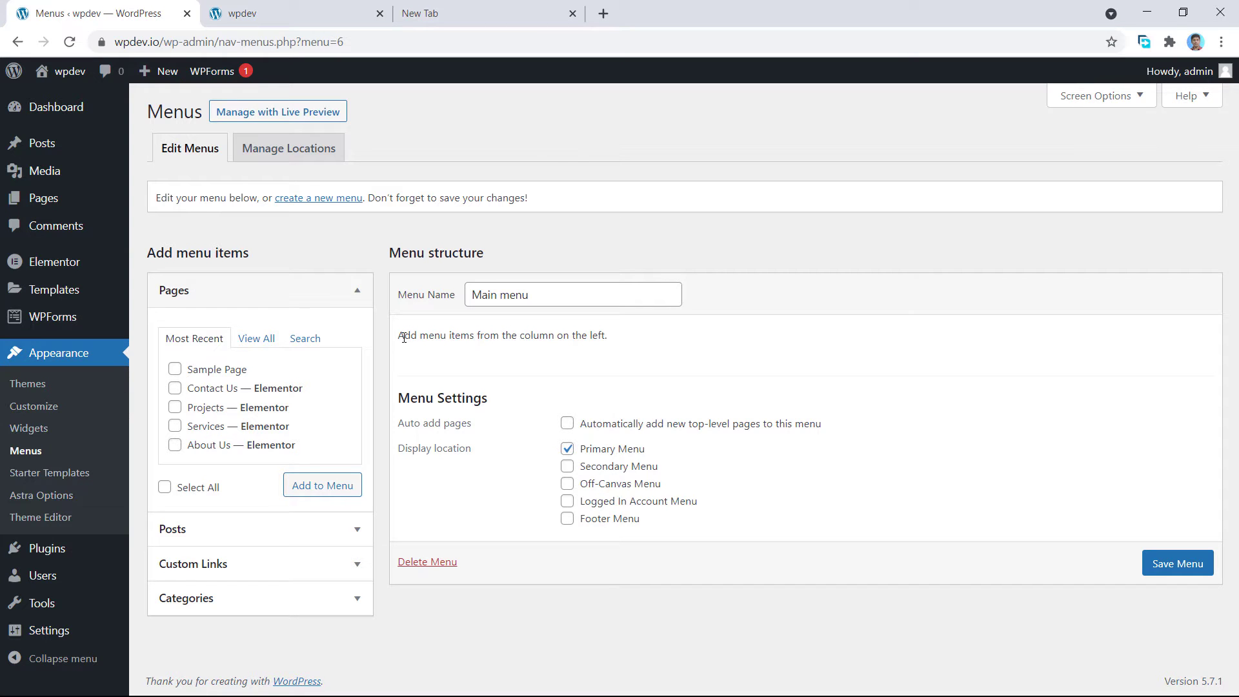
Look through the item sources available for the menu: Posts, Custom Links, Categories and Pages.
left_click_drag(404, 338, 617, 341)
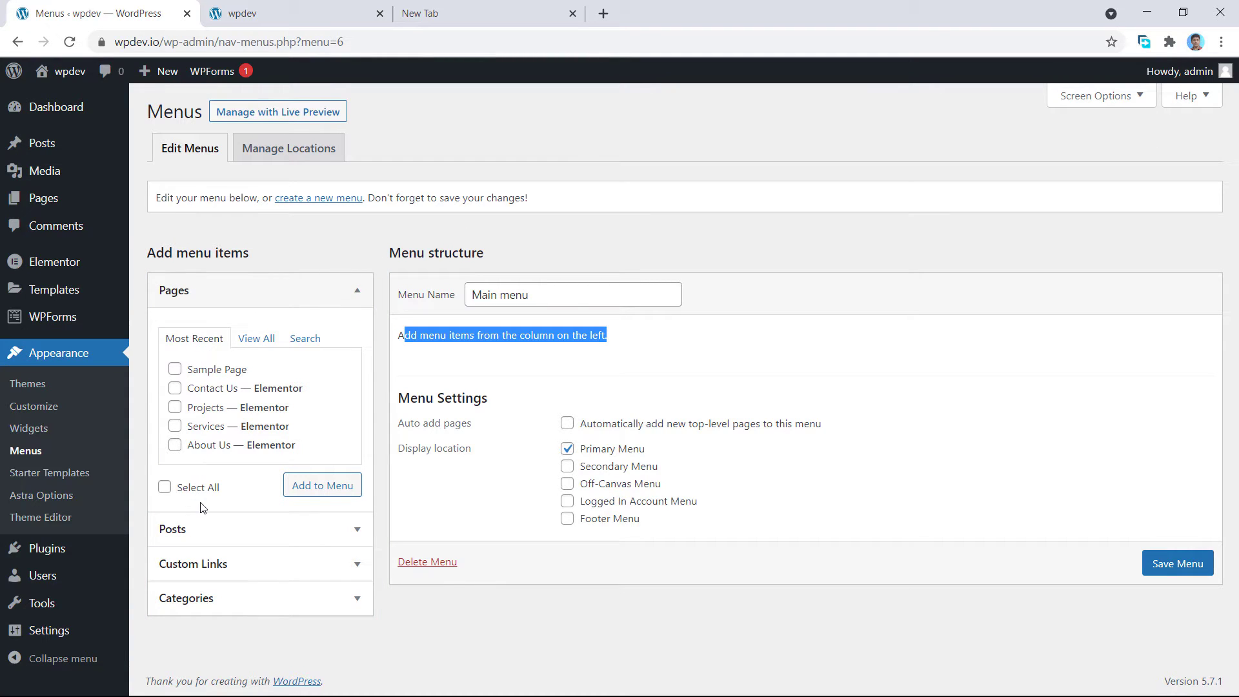
left_click(203, 530)
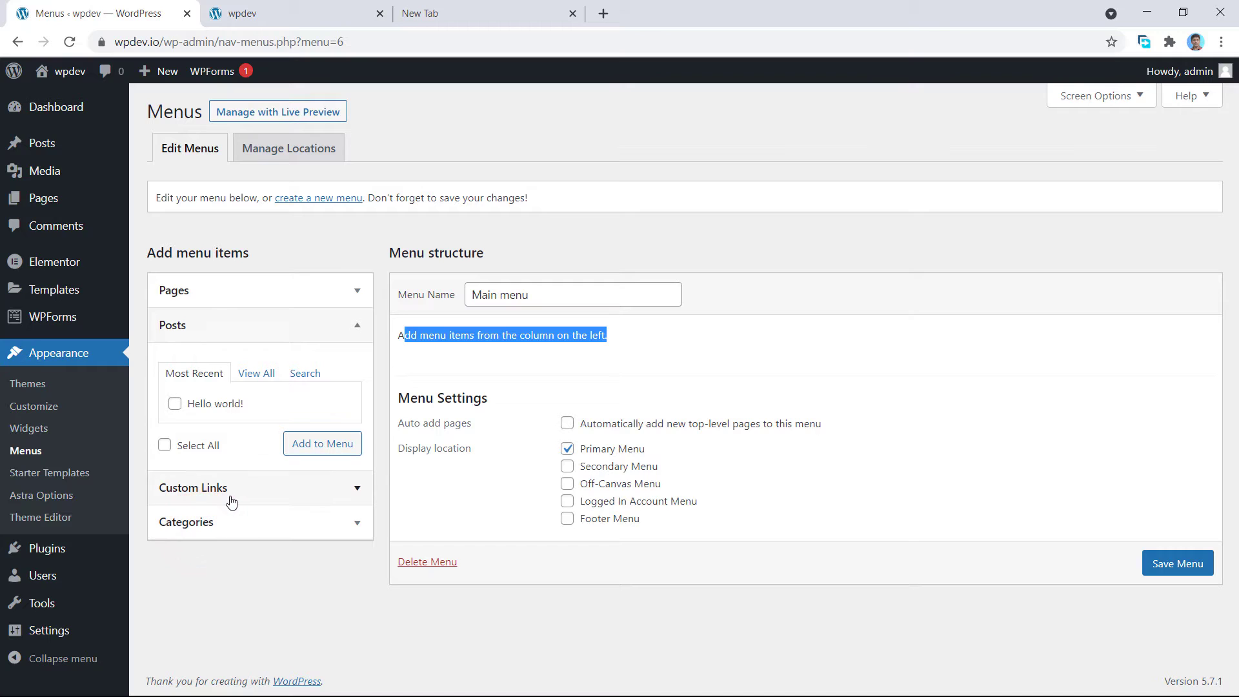
left_click(232, 501)
left_click(219, 529)
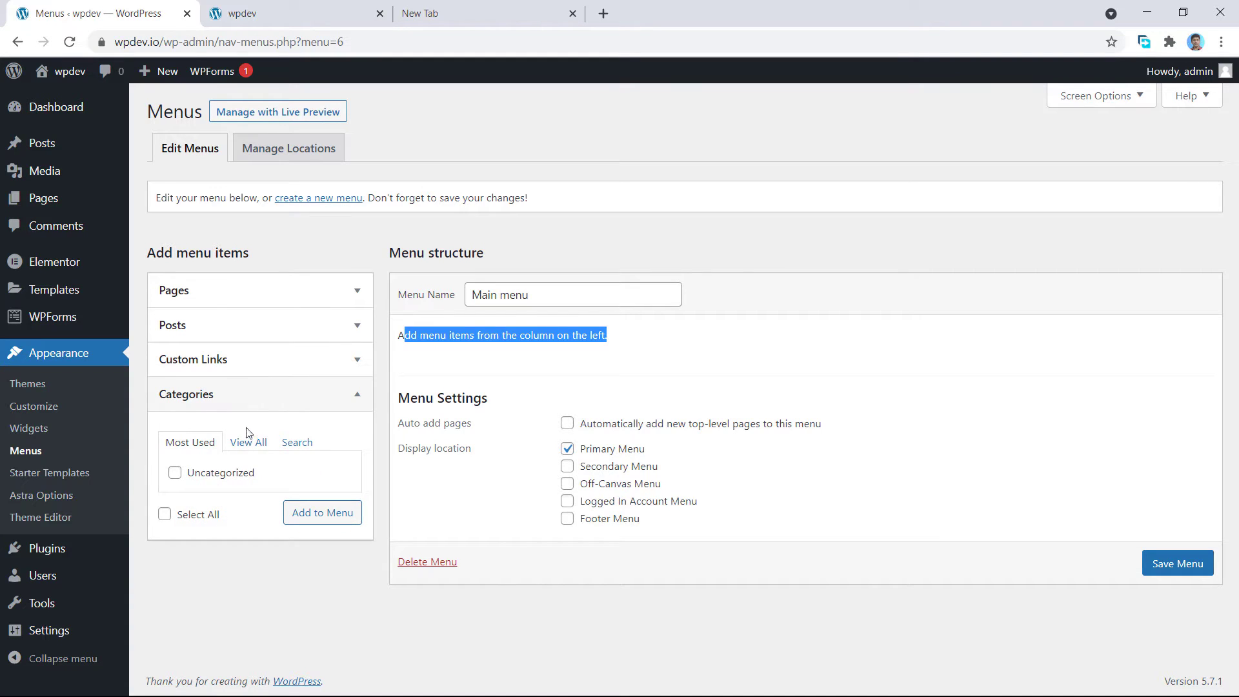
left_click(252, 396)
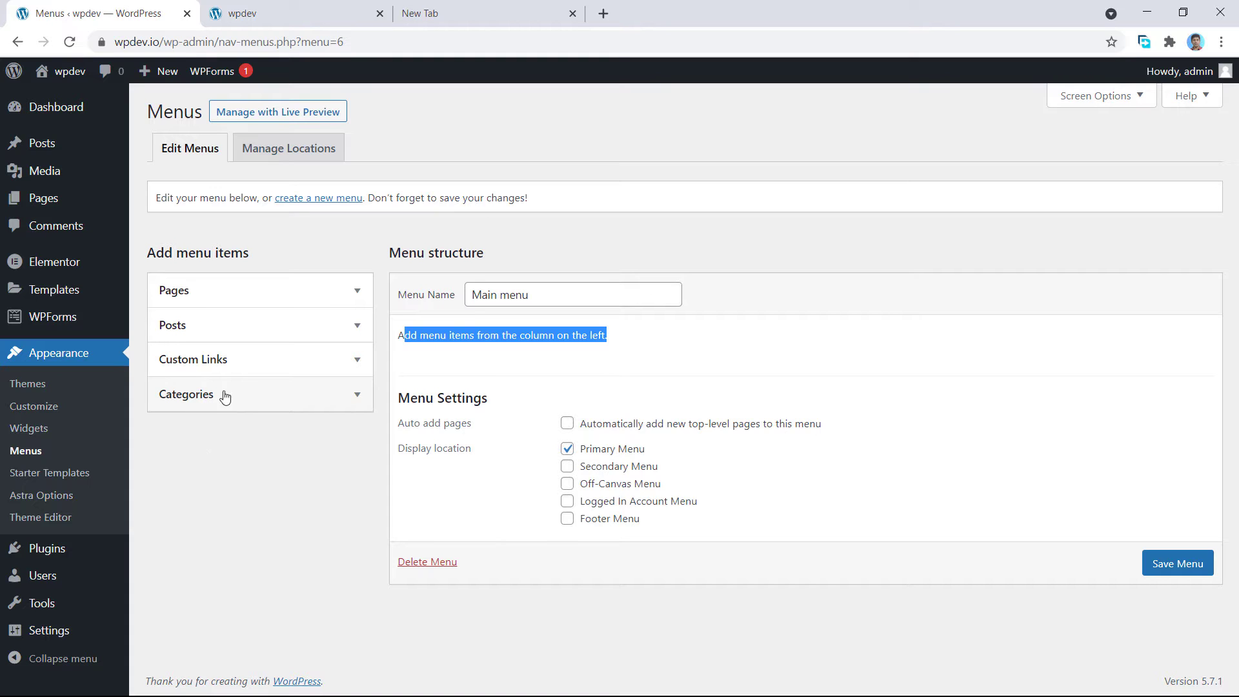
left_click(233, 288)
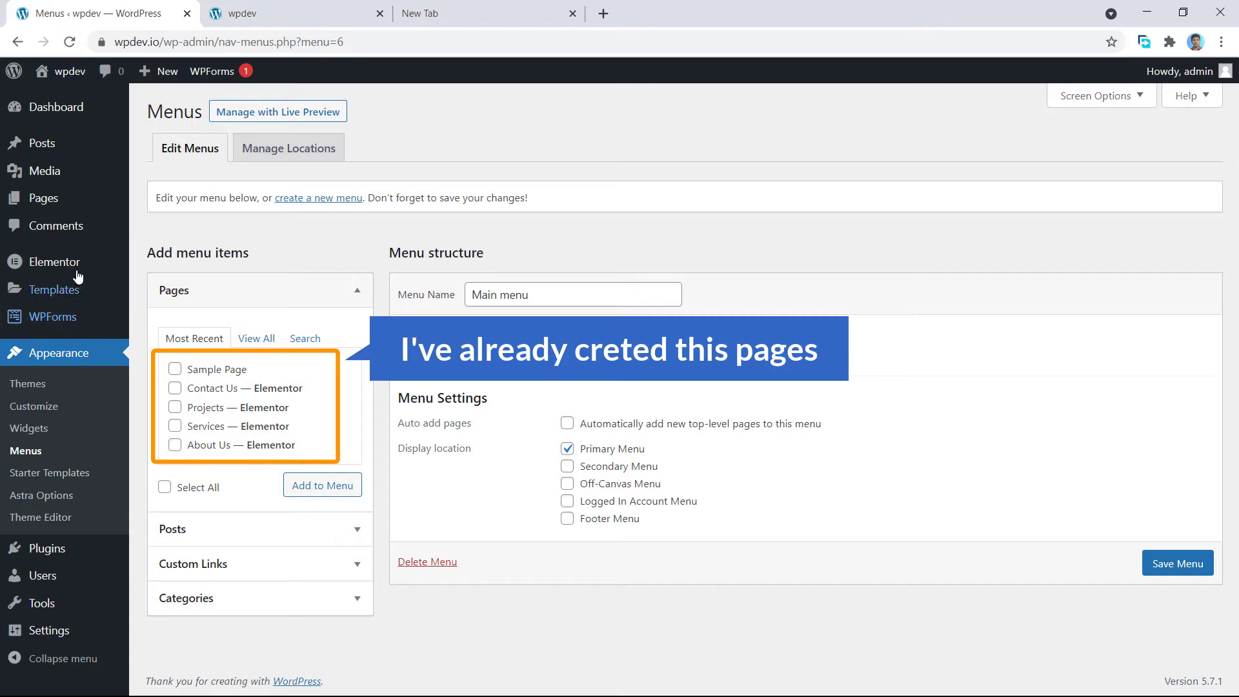
Open the list of all site pages in a new tab, check it, and return to the menu editor.
mouse_move(97, 200)
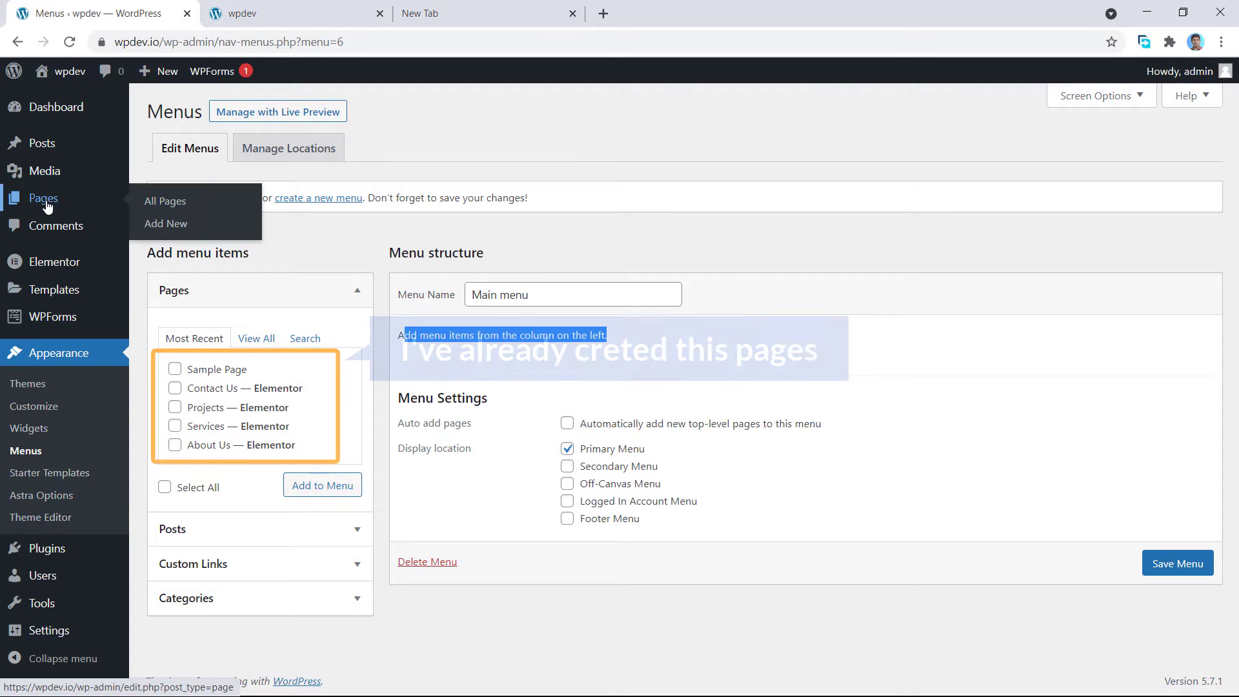
right_click(163, 207)
left_click(187, 212)
left_click(309, 14)
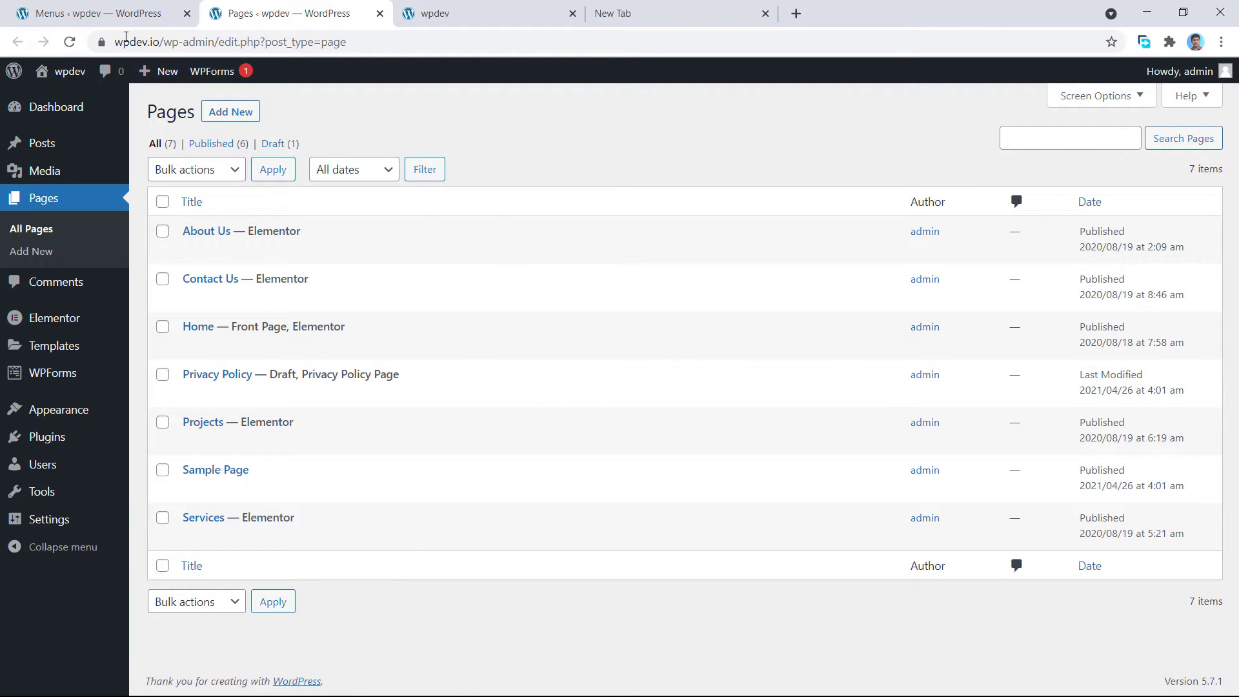
left_click(106, 13)
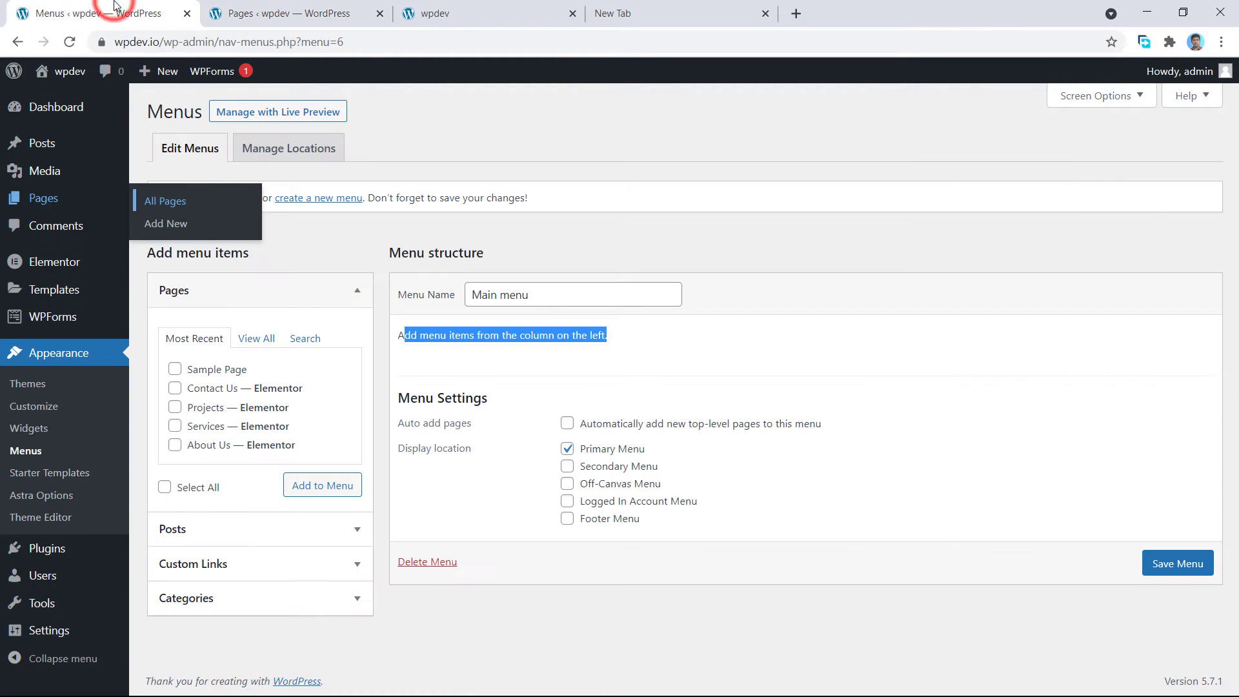
Show the complete list of pages and add the Home page to Main menu.
left_click(255, 340)
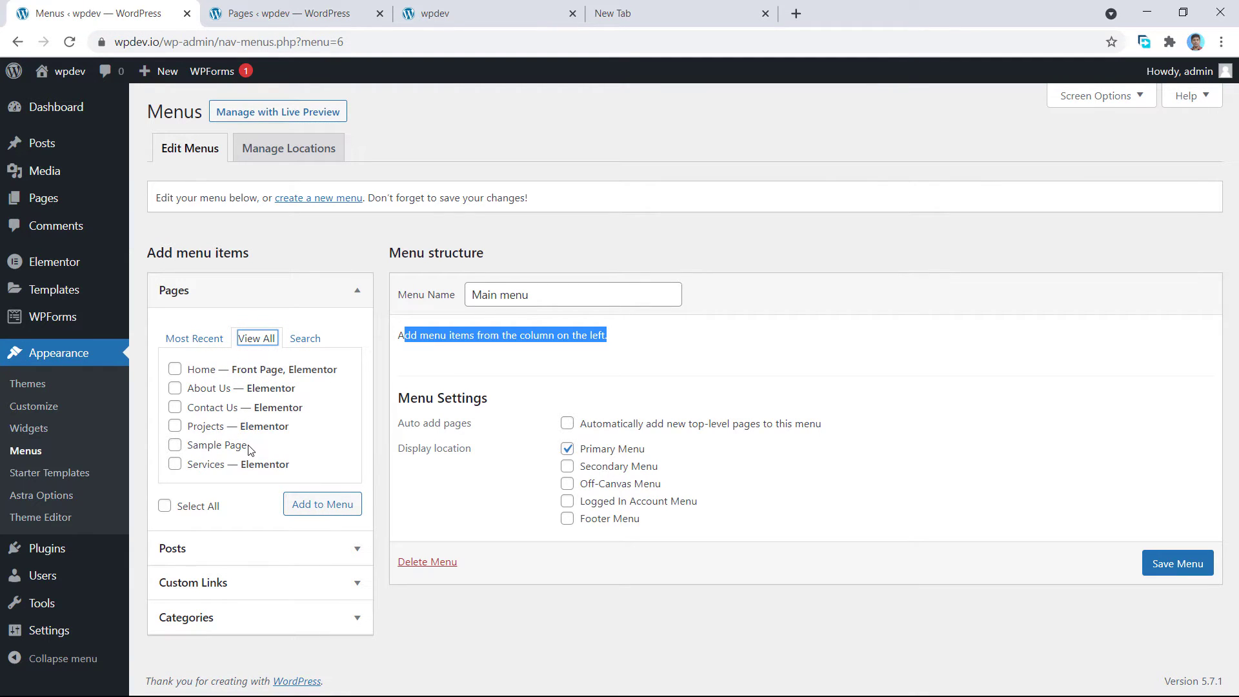
left_click(343, 330)
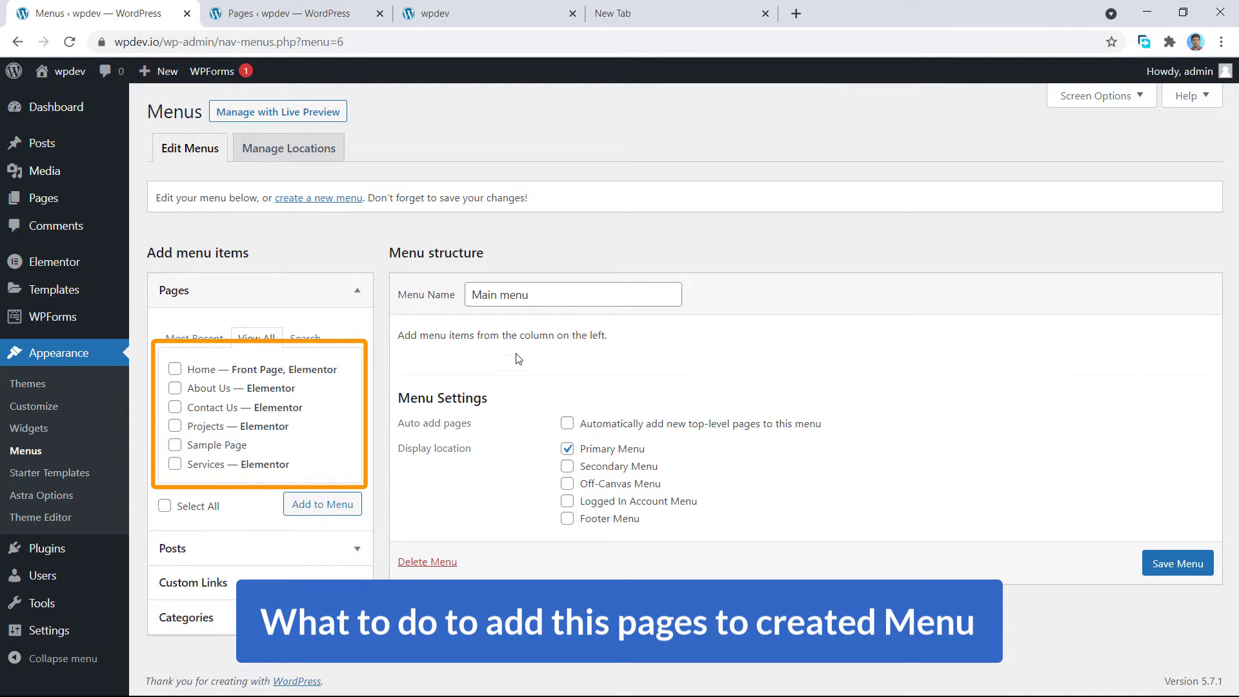
left_click(177, 372)
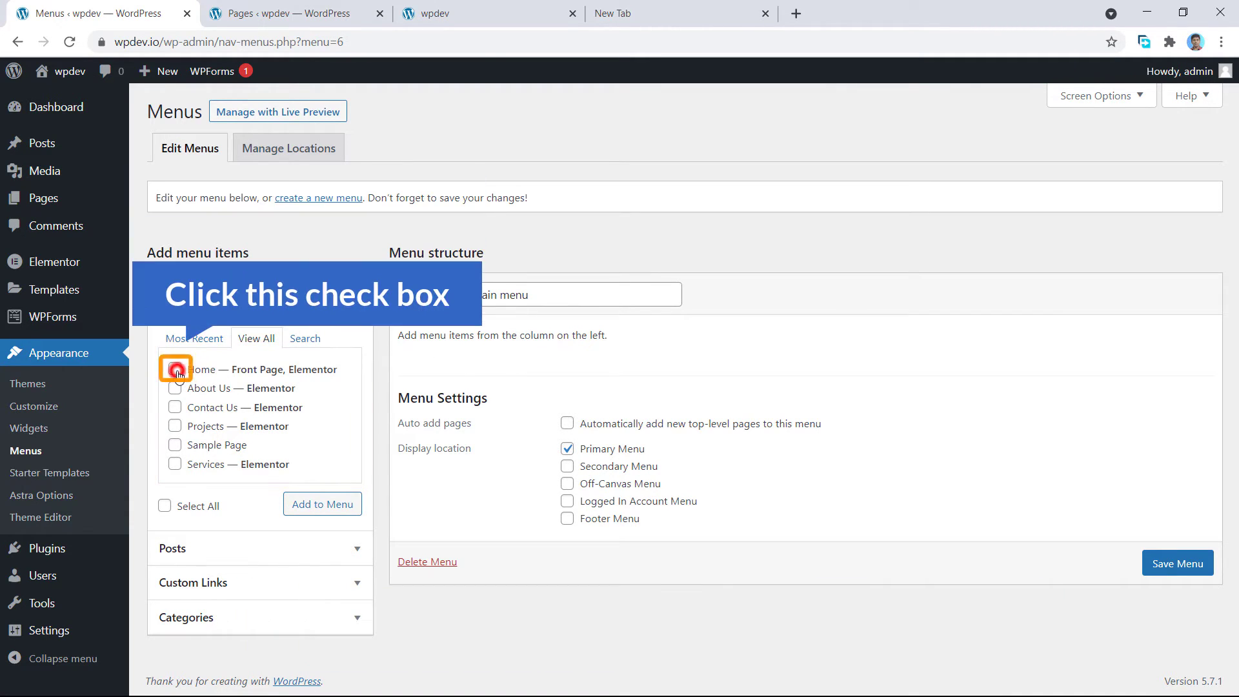
left_click(326, 508)
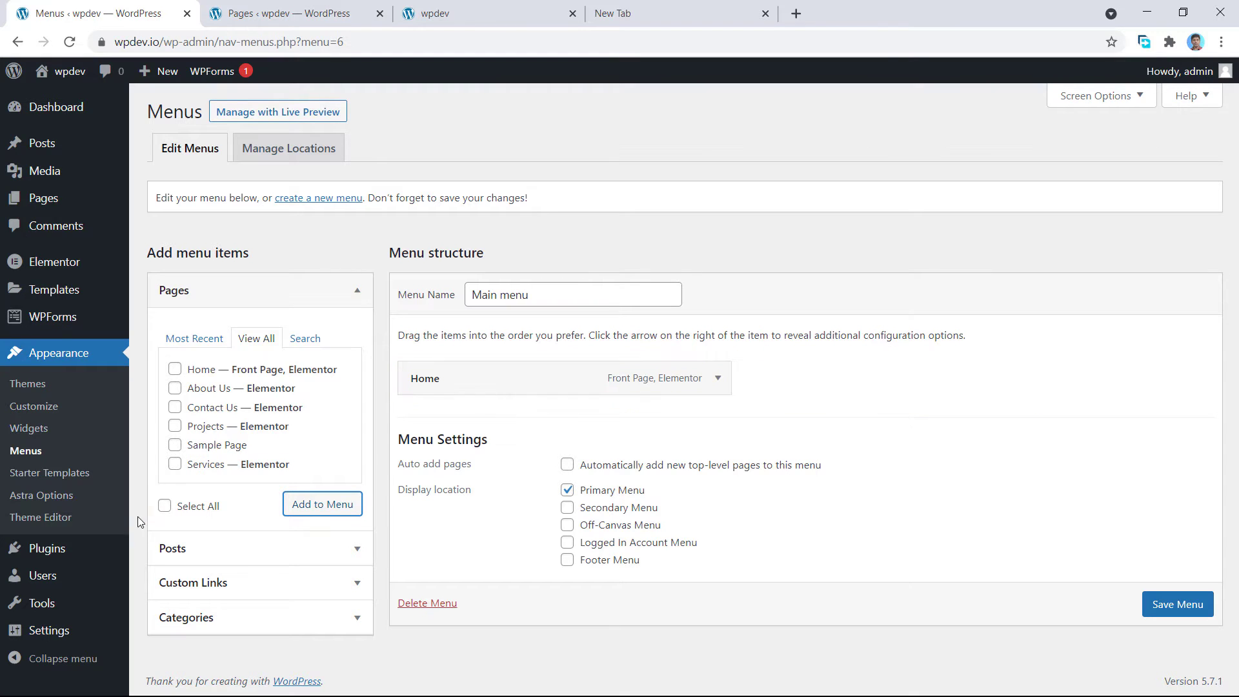
Add the About Us, Contact Us, Projects, Sample Page and Services pages to Main menu and save the menu.
left_click(164, 507)
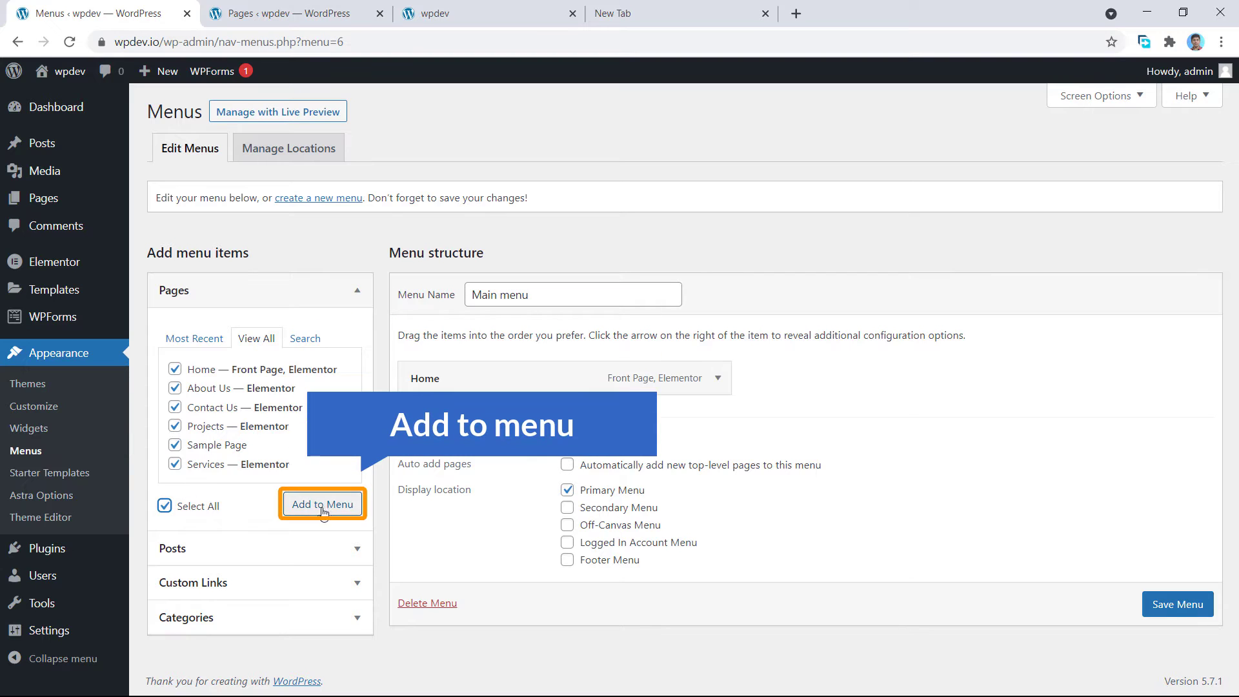
left_click(174, 369)
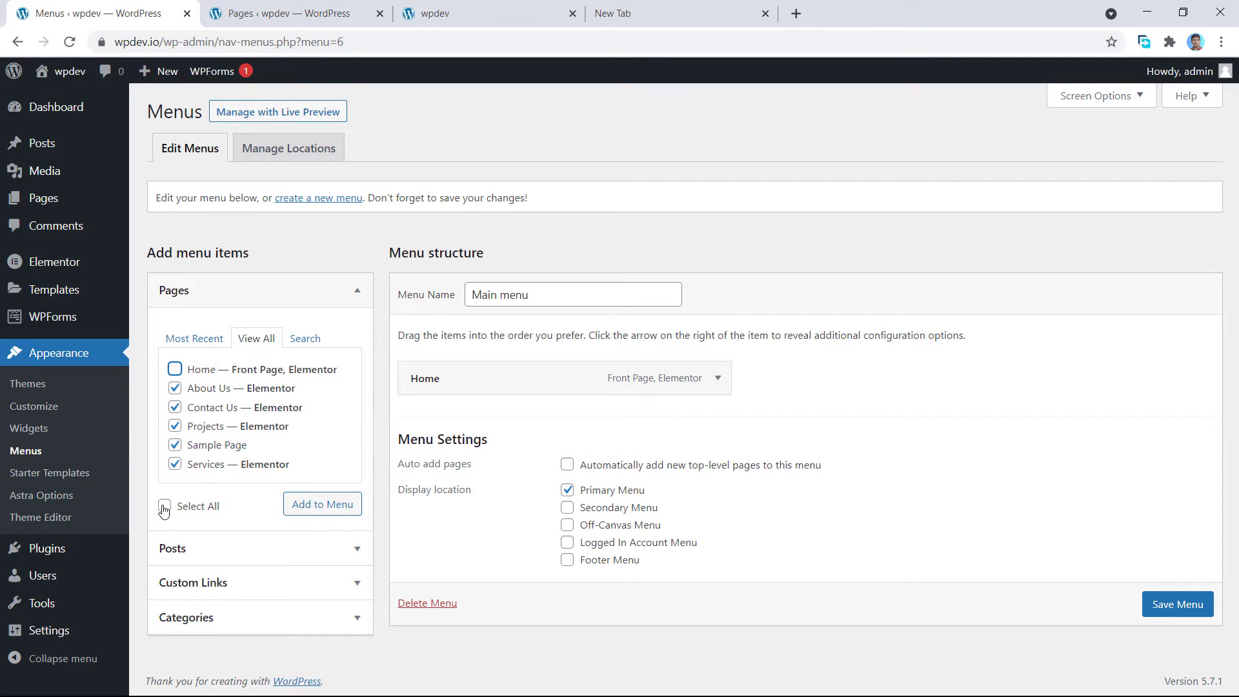
left_click(326, 506)
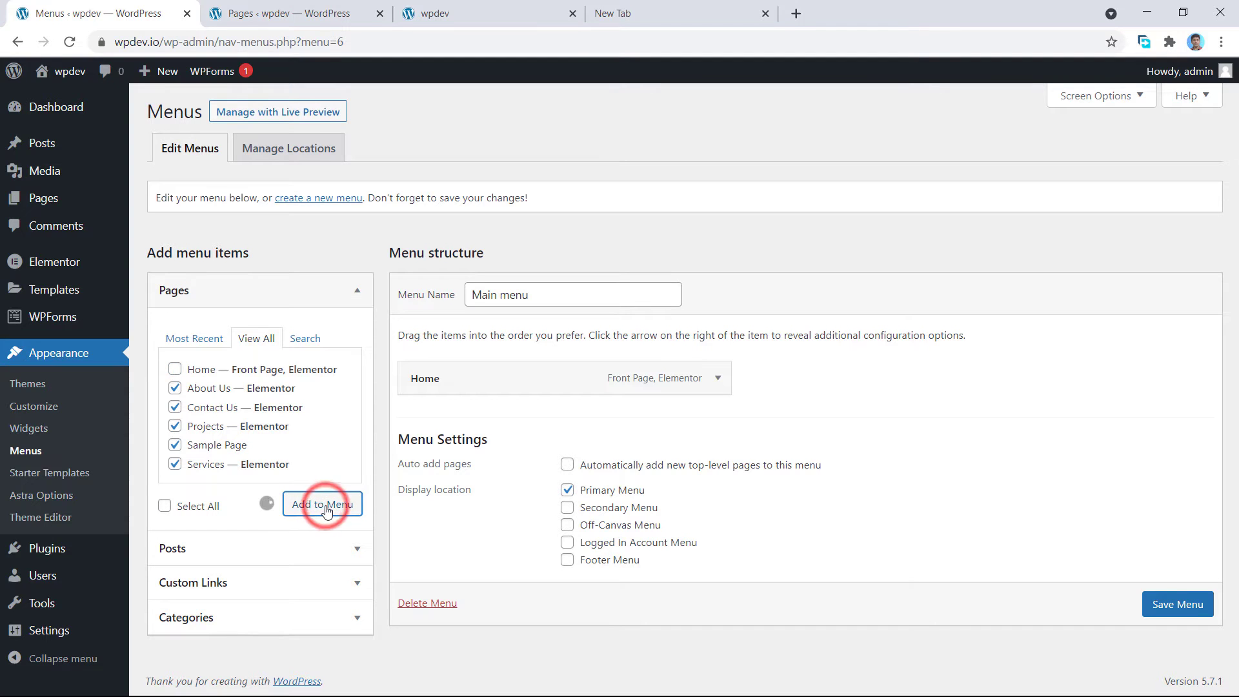
scroll(512, 421, "down", 3)
scroll(479, 233, "up", 2)
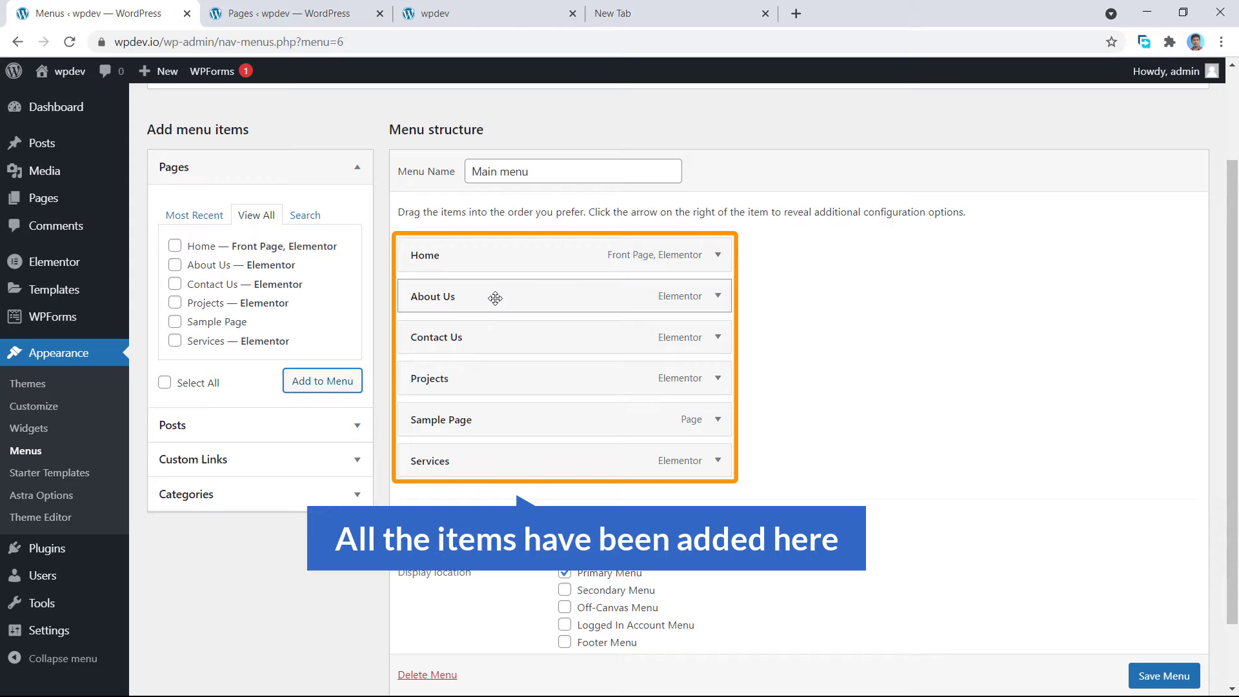
scroll(885, 425, "down", 1)
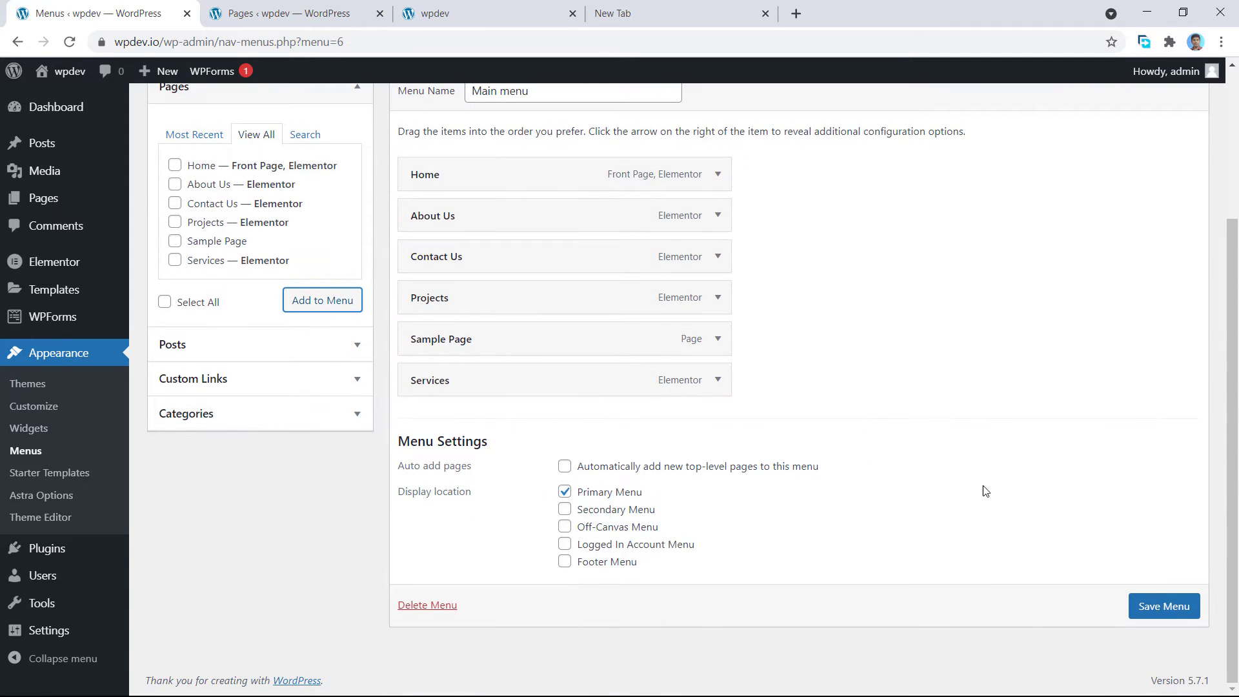
left_click(1162, 617)
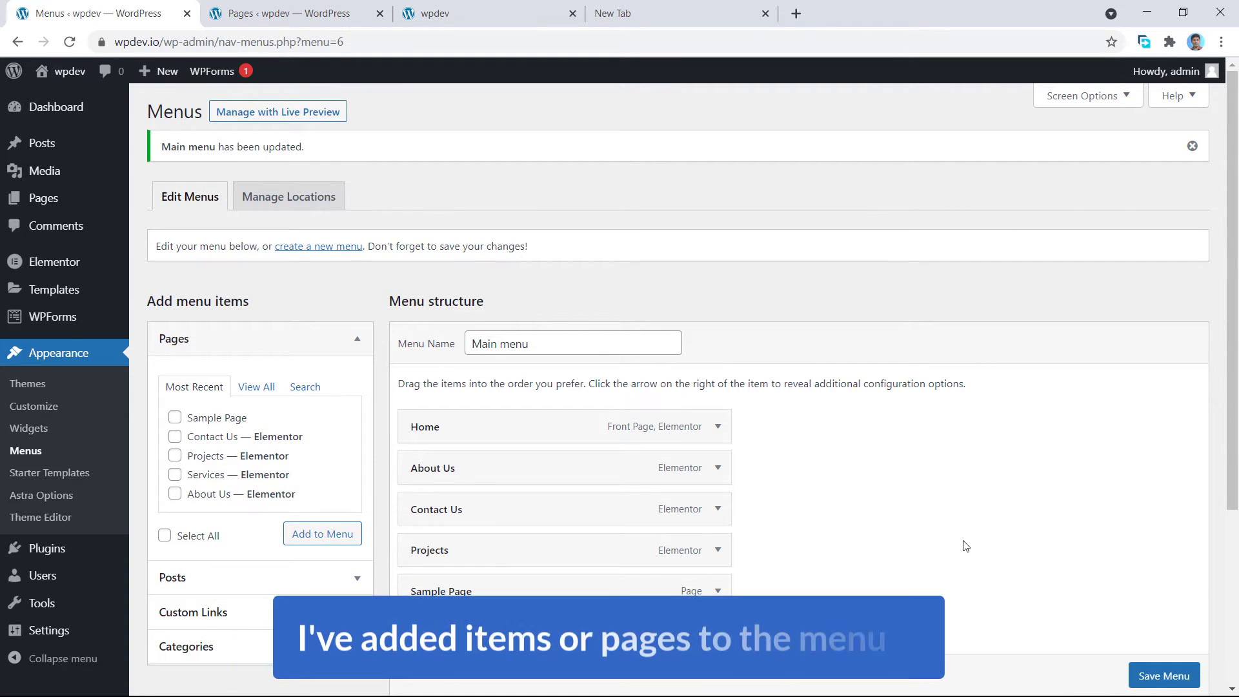
Review the menu's items and display location settings, and open the theme's menu location assignments.
scroll(830, 505, "down", 1)
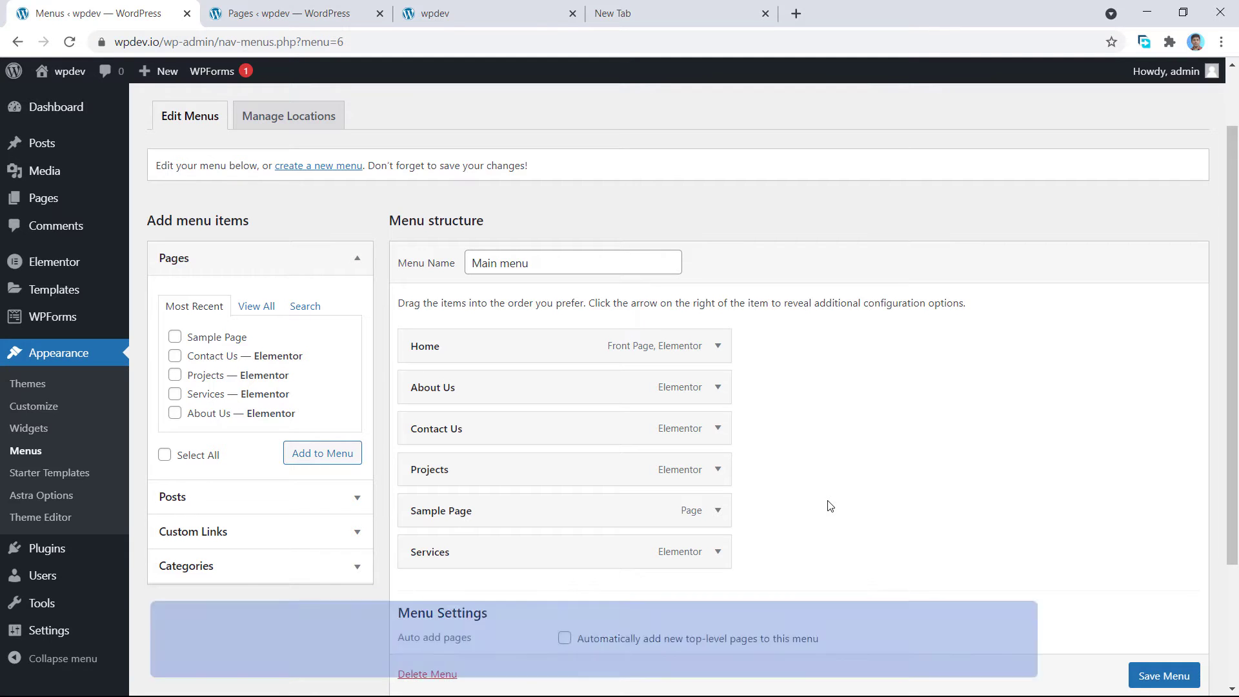
scroll(596, 416, "down", 3)
left_click(580, 495)
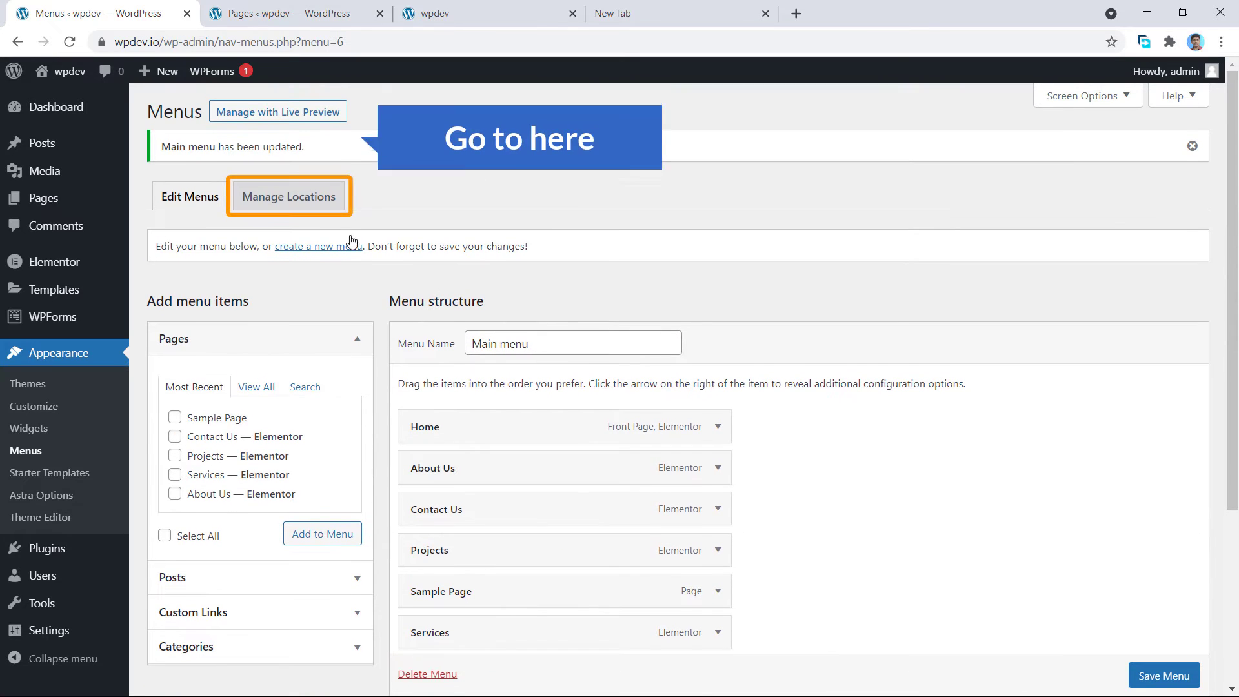
left_click(296, 201)
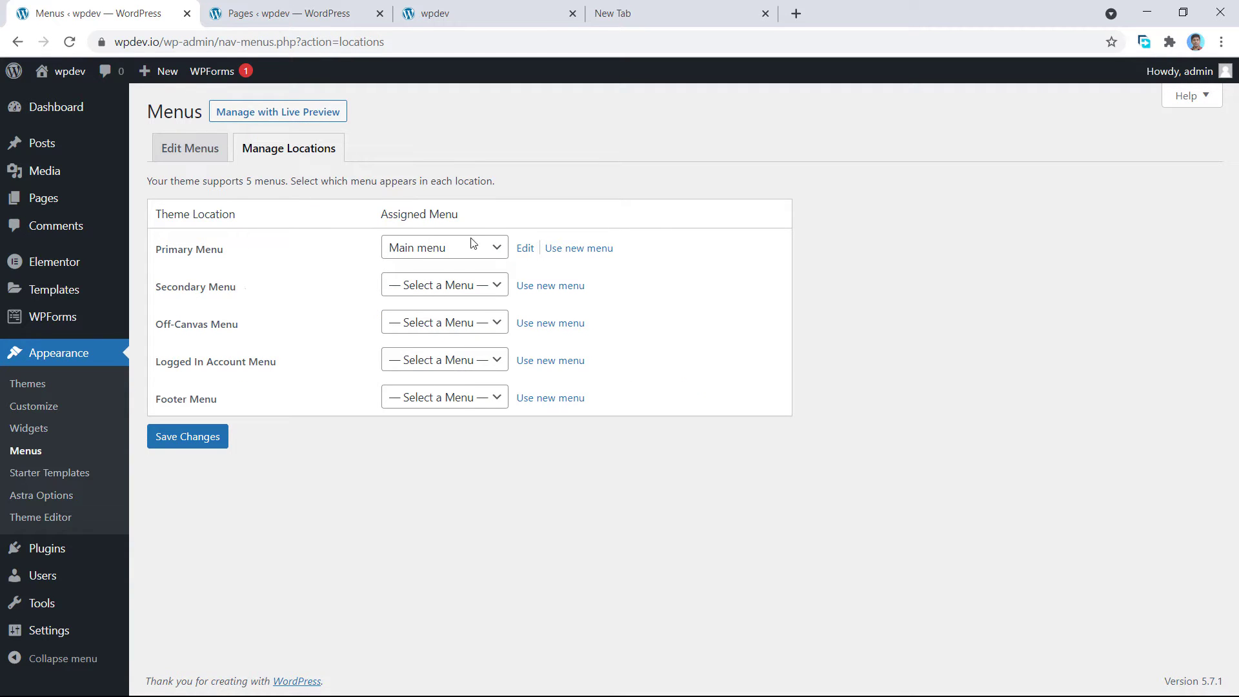
Try assigning Main menu to the Secondary Menu location and reset that location to no menu.
left_click(459, 285)
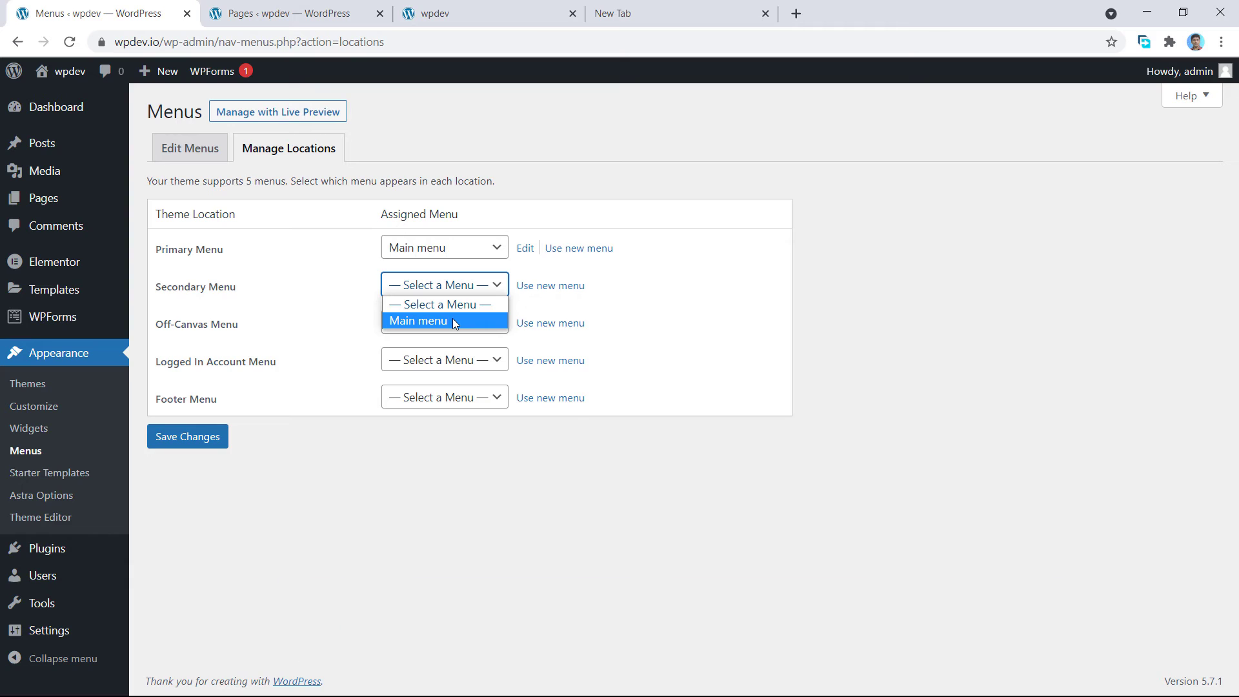
left_click(453, 320)
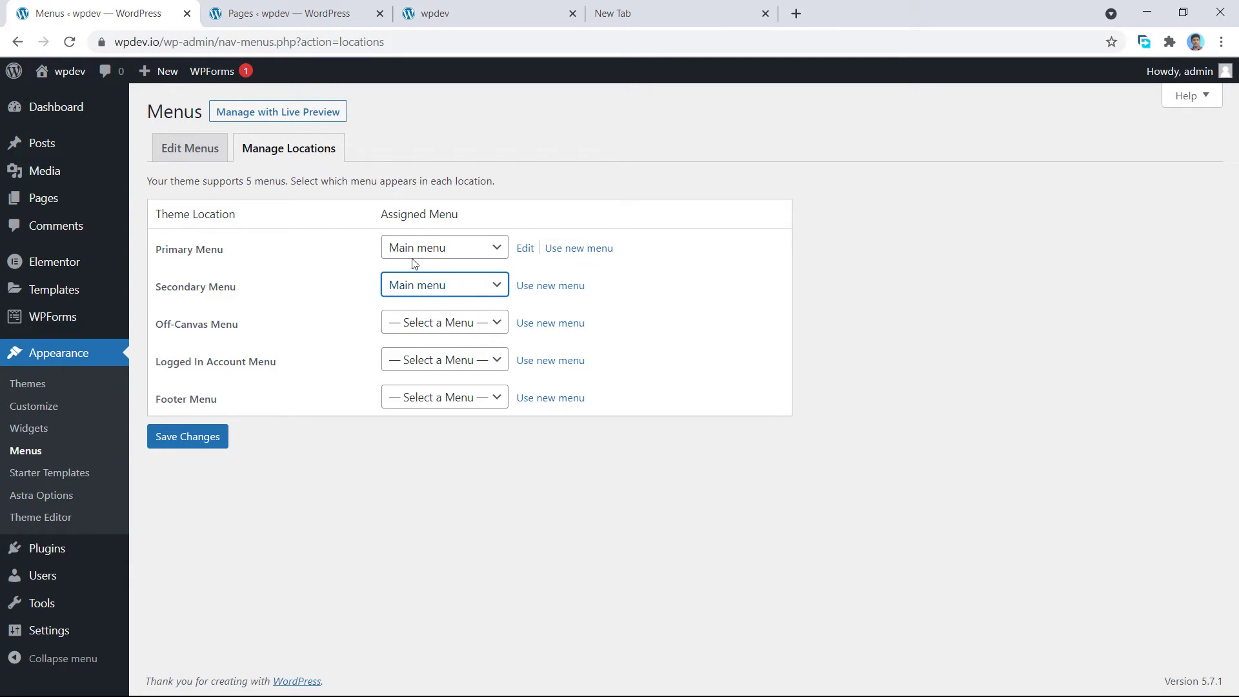
left_click(461, 287)
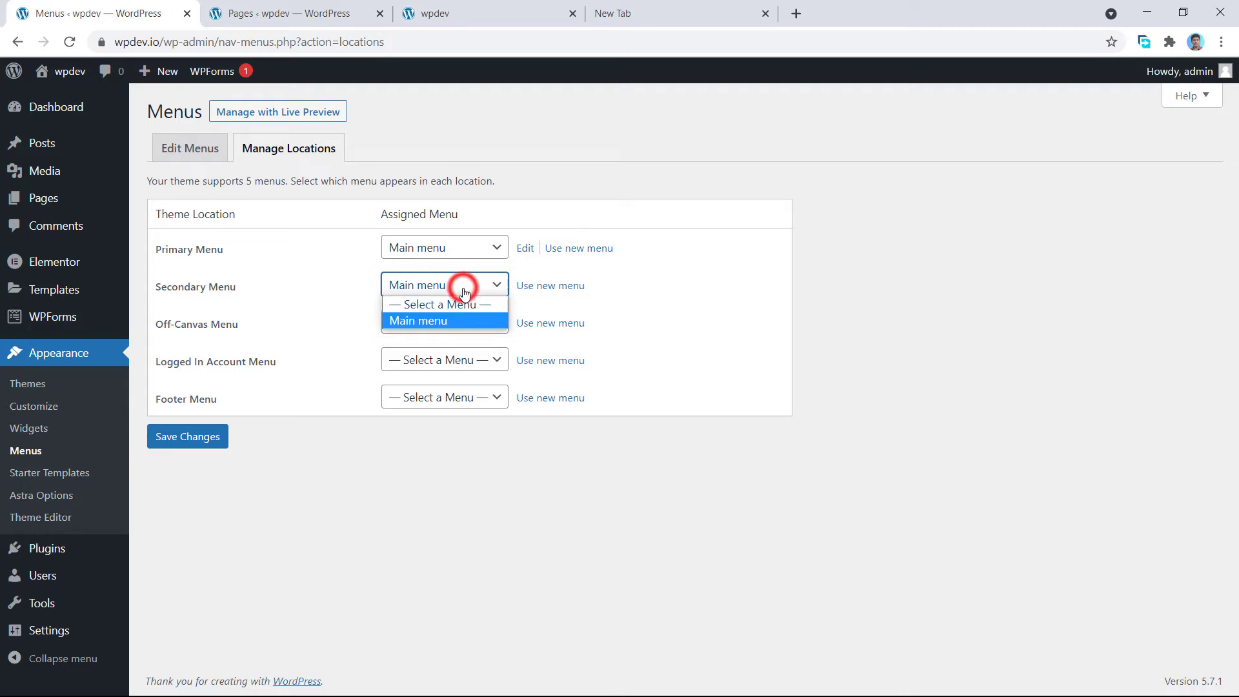
left_click(447, 302)
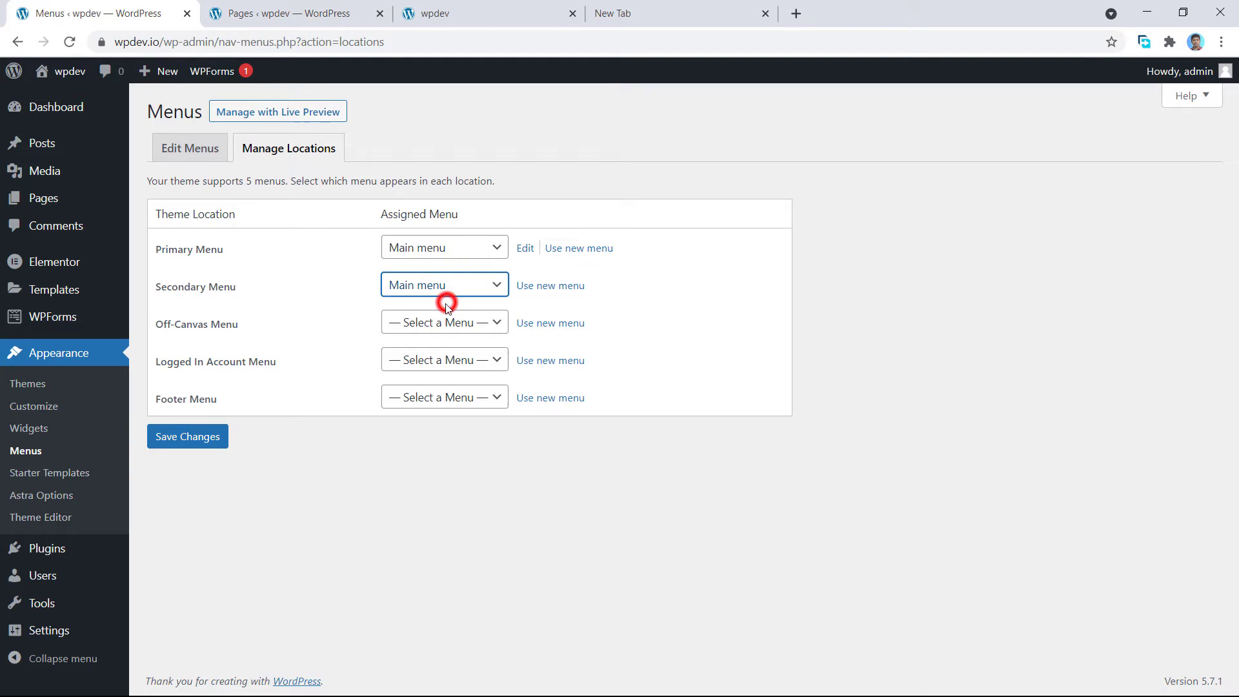
Save the menu locations and open the live site in a new tab.
left_click(203, 438)
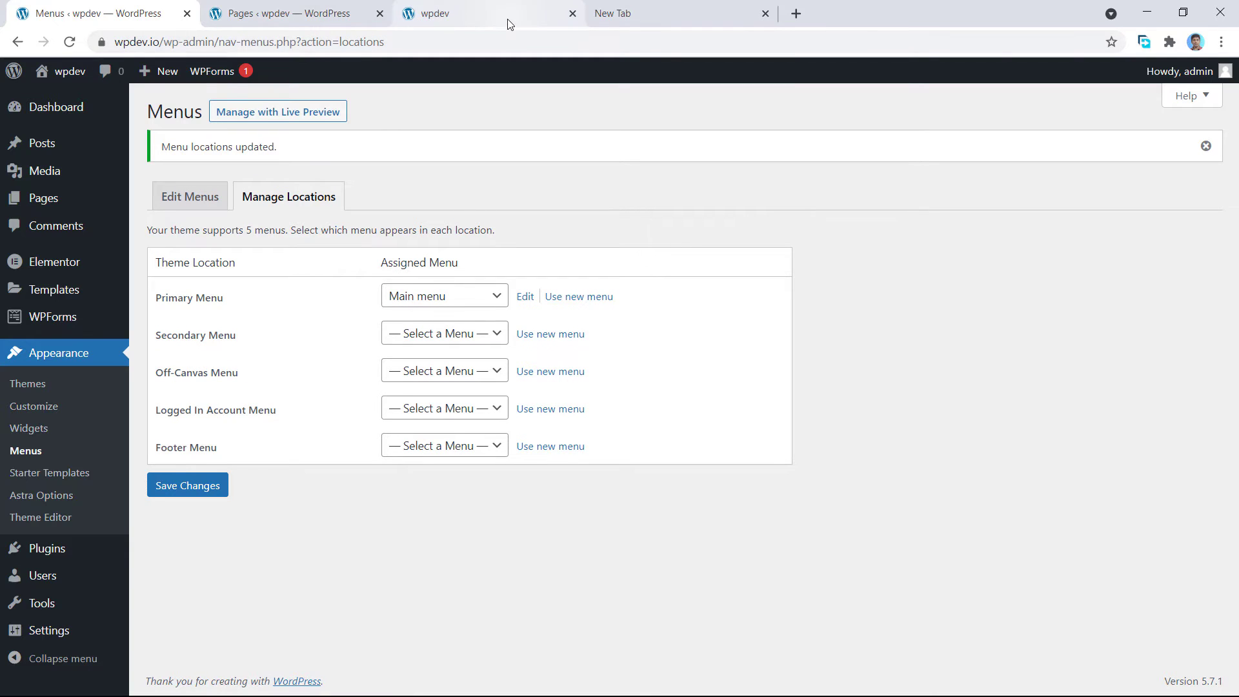
mouse_move(69, 76)
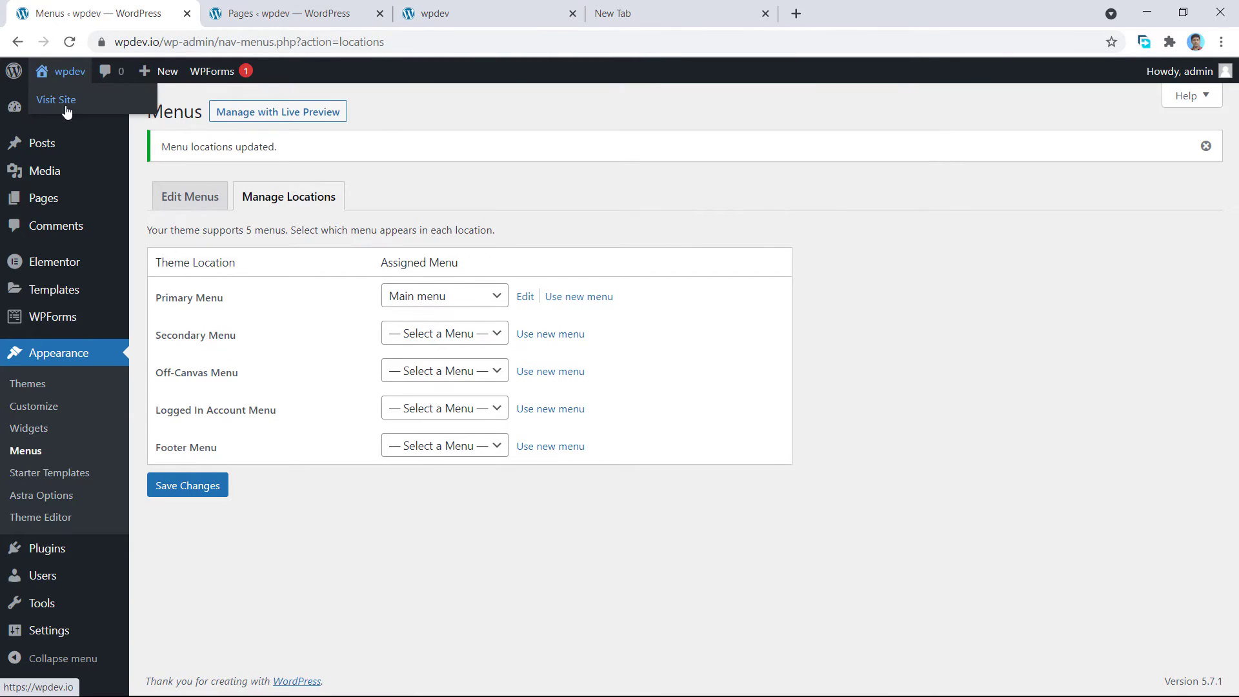
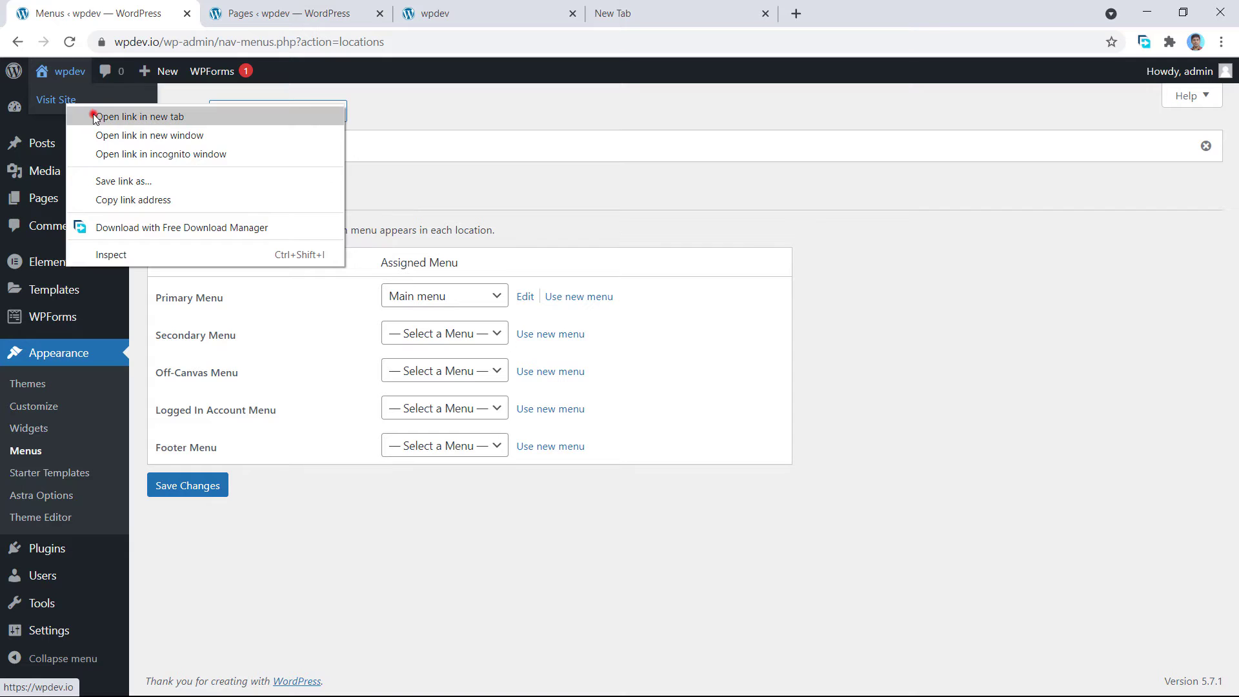
left_click(469, 13)
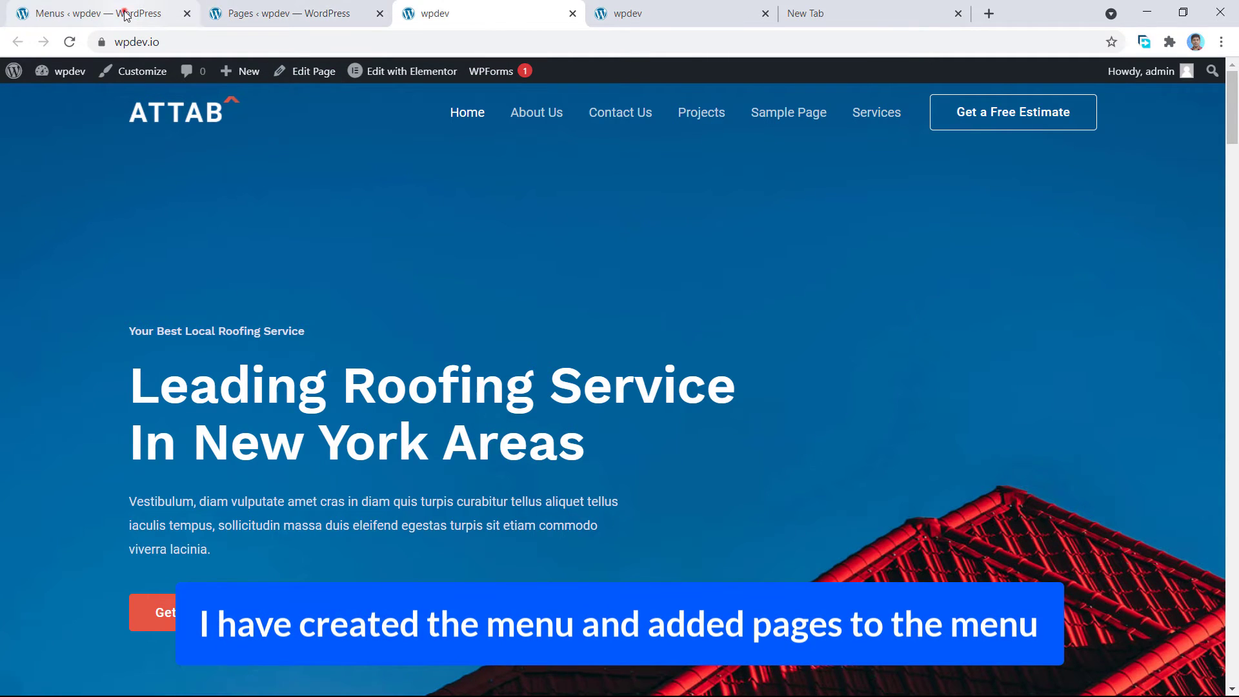
Compare the menu items in the menu editor with the header navigation on the live site.
left_click(169, 13)
left_click(444, 19)
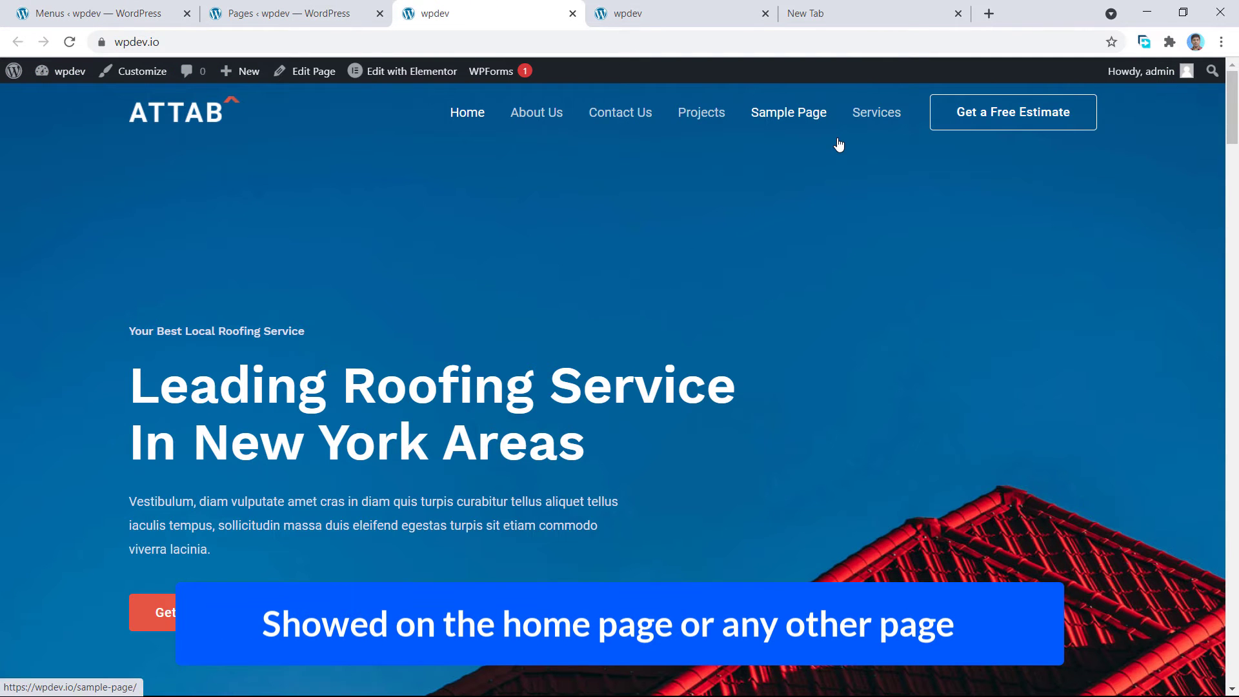
left_click(142, 18)
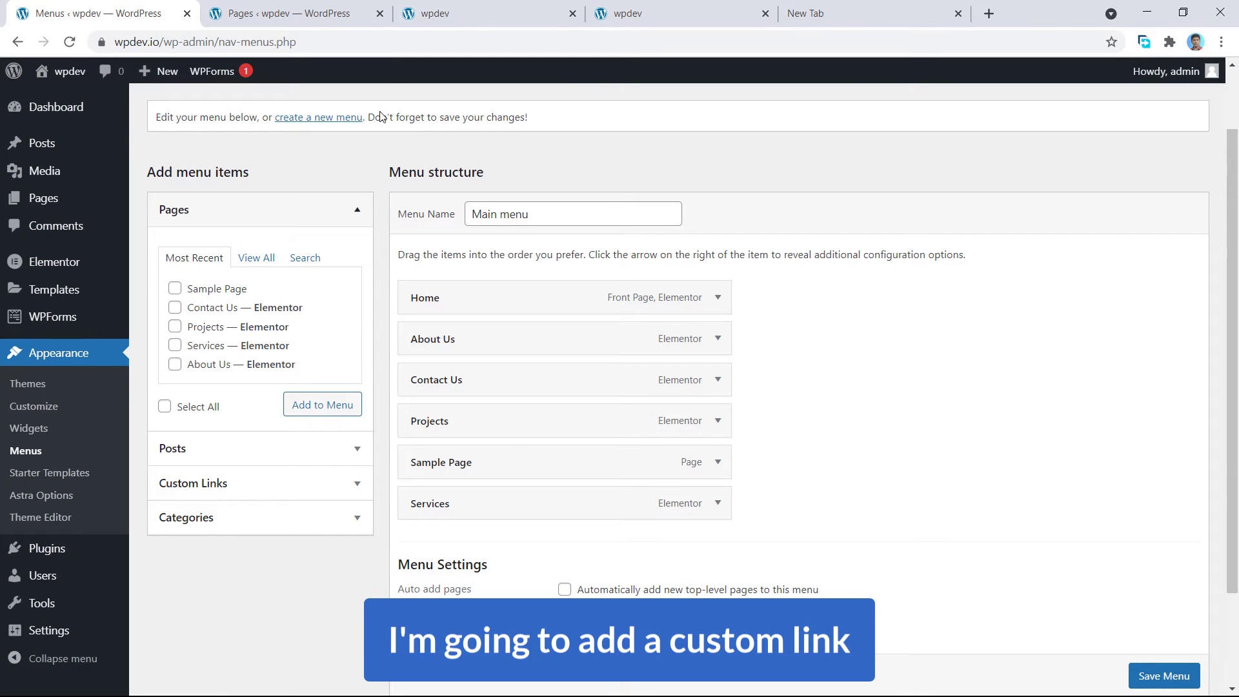
left_click(434, 13)
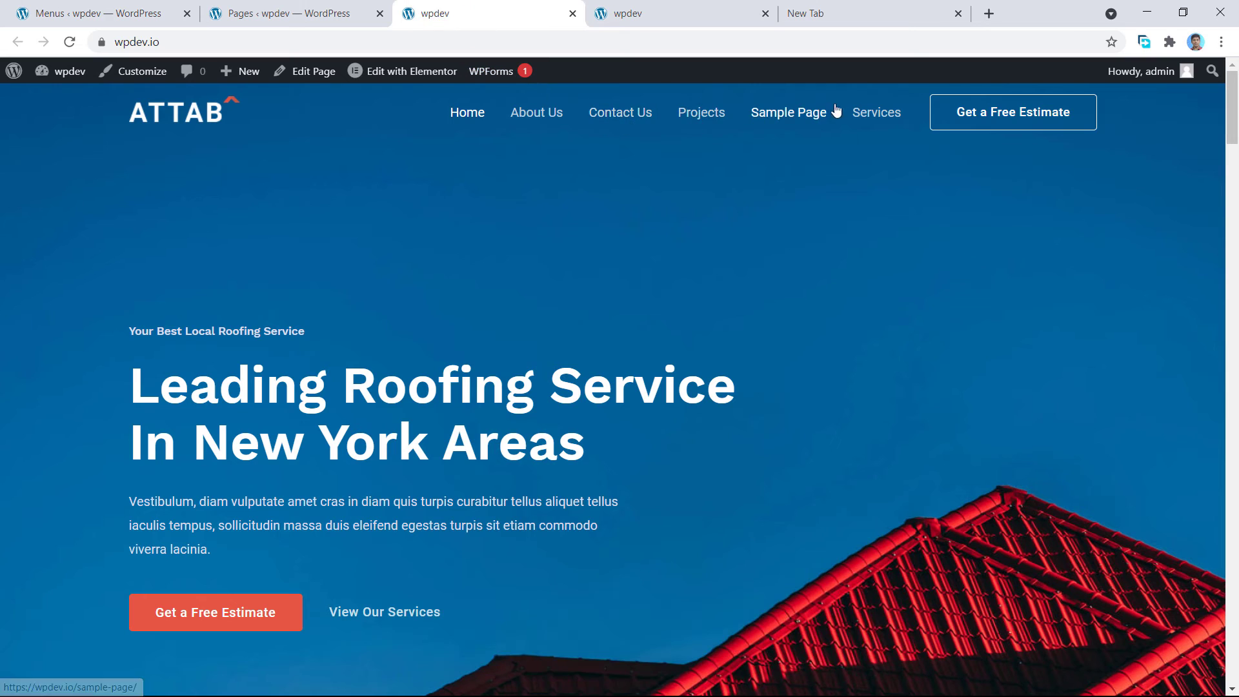
Add a custom link to Main menu with the personal website's URL and the link text Website.
left_click(141, 15)
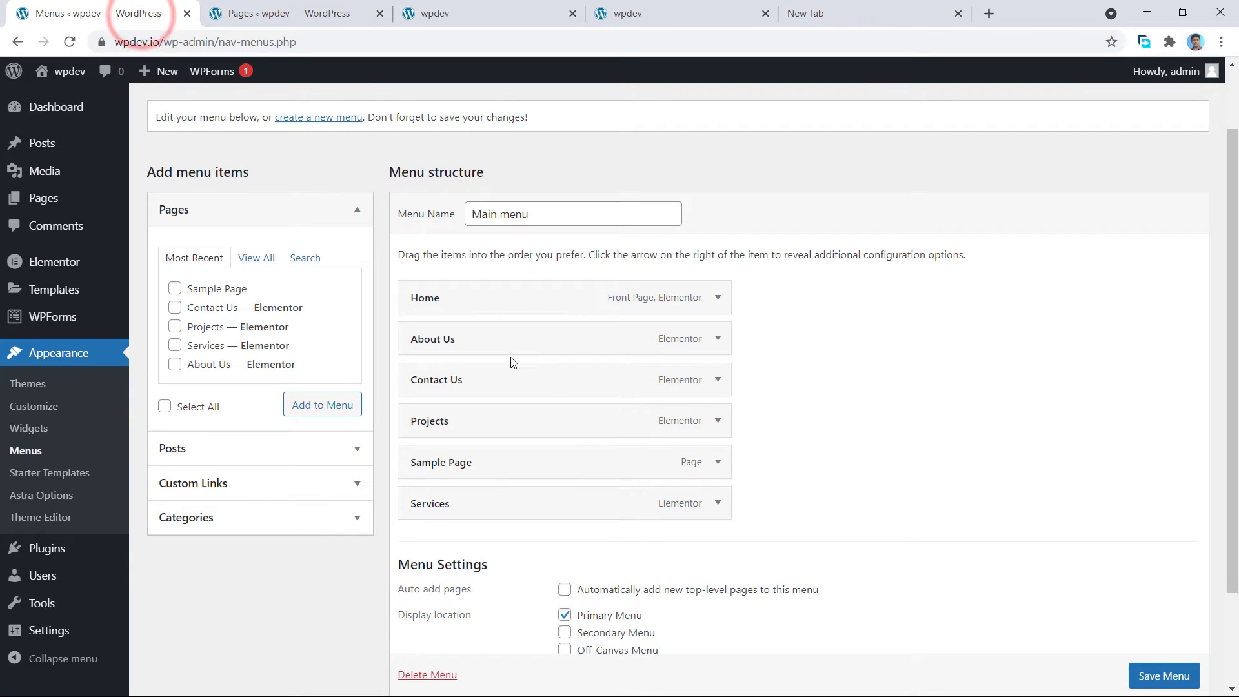
scroll(514, 363, "down", 2)
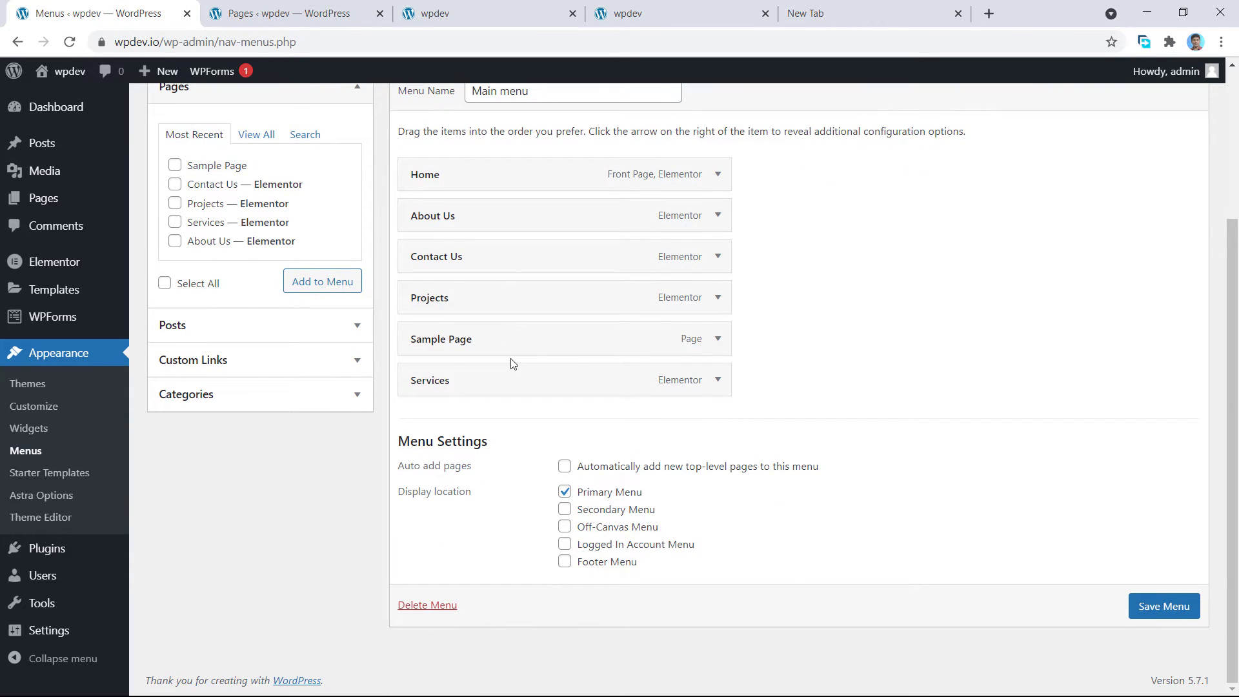
scroll(492, 370, "up", 1)
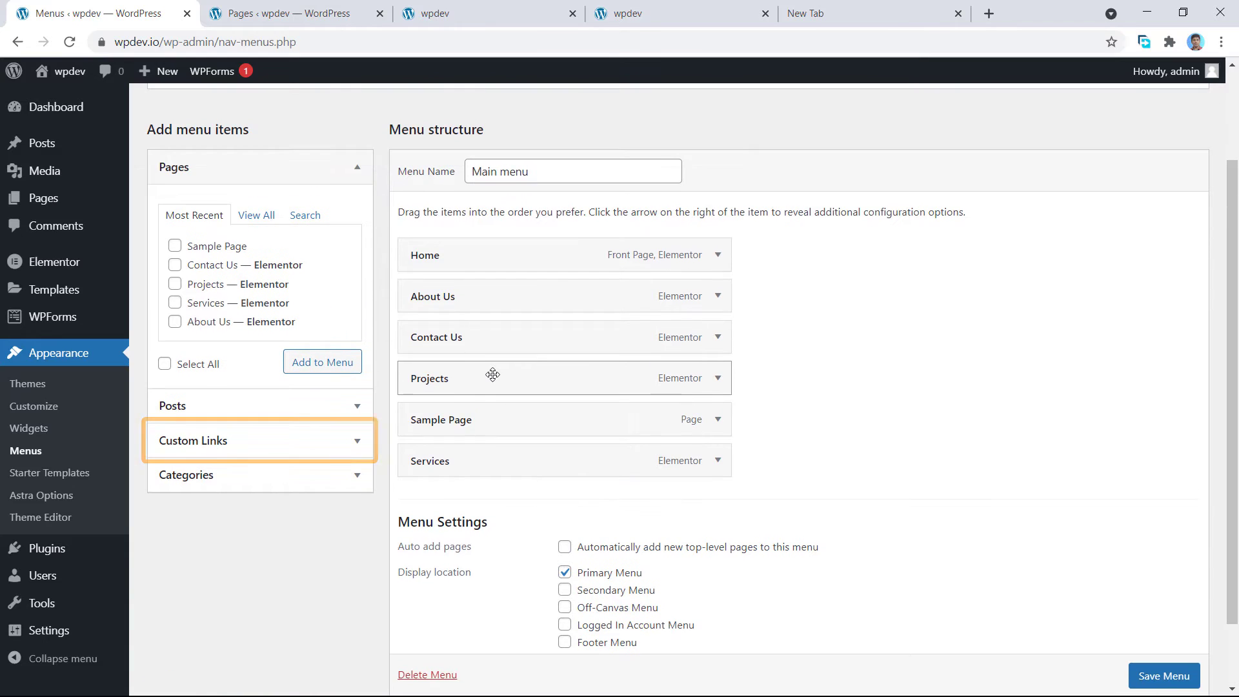
left_click(257, 443)
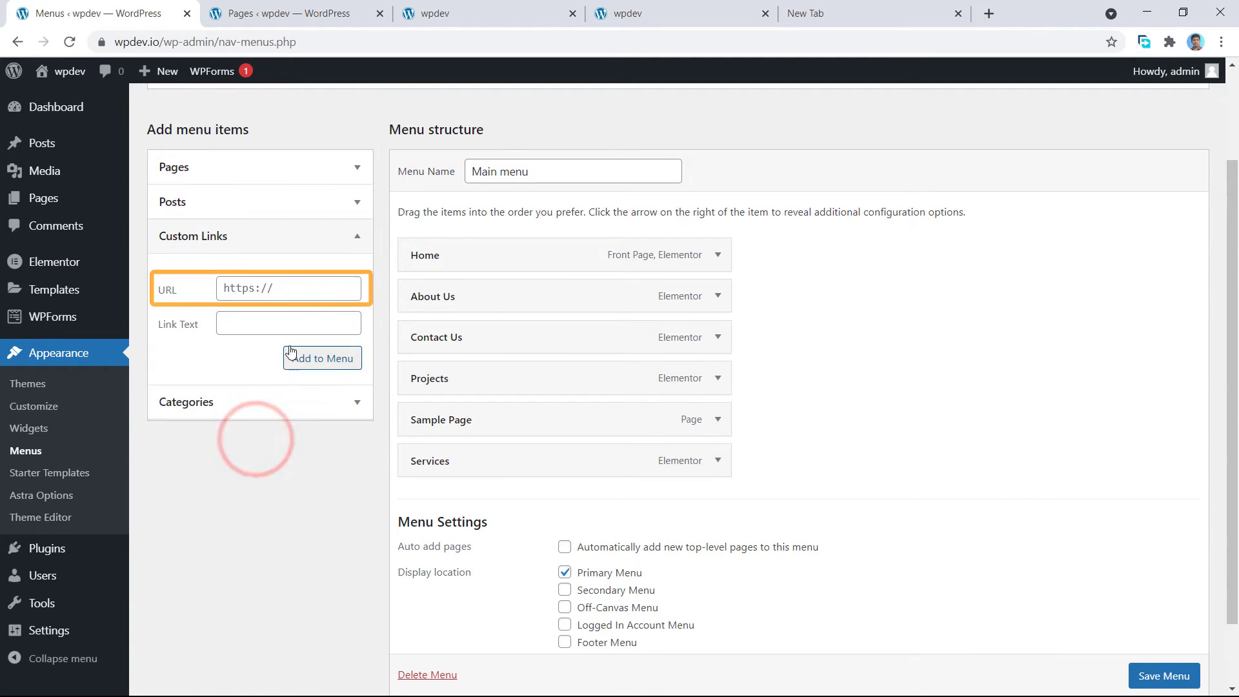
triple_click(280, 287)
type("htt")
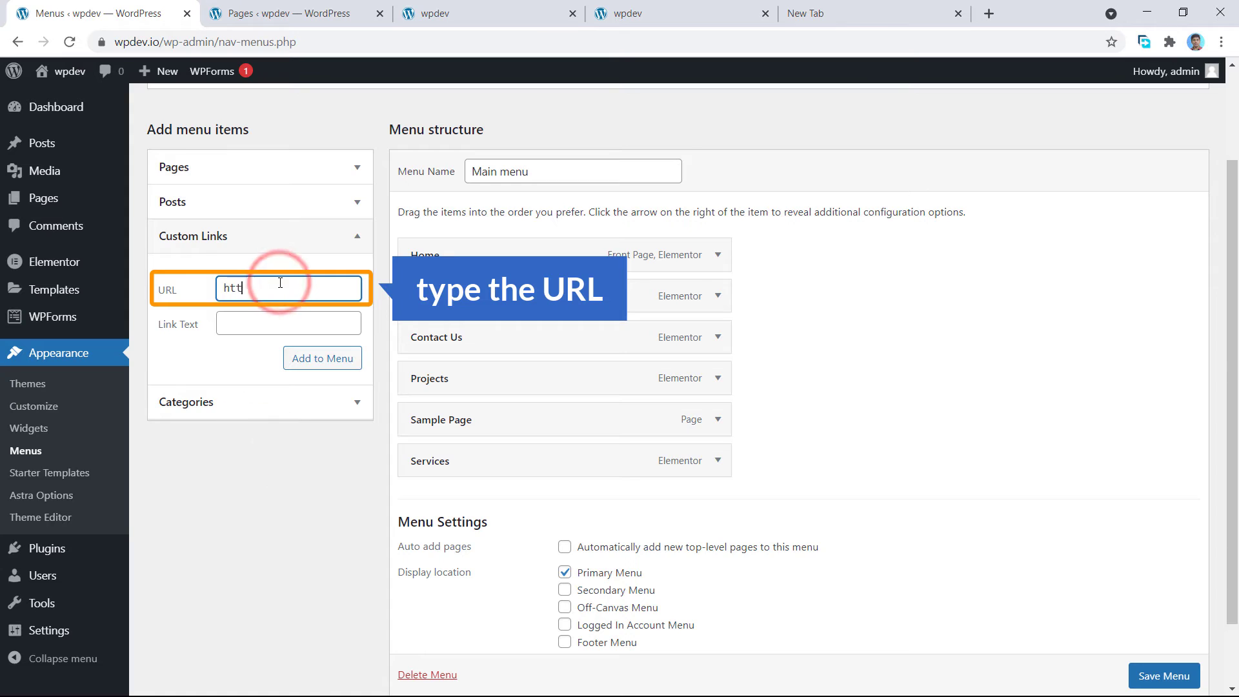
type("ps://imranemu.com")
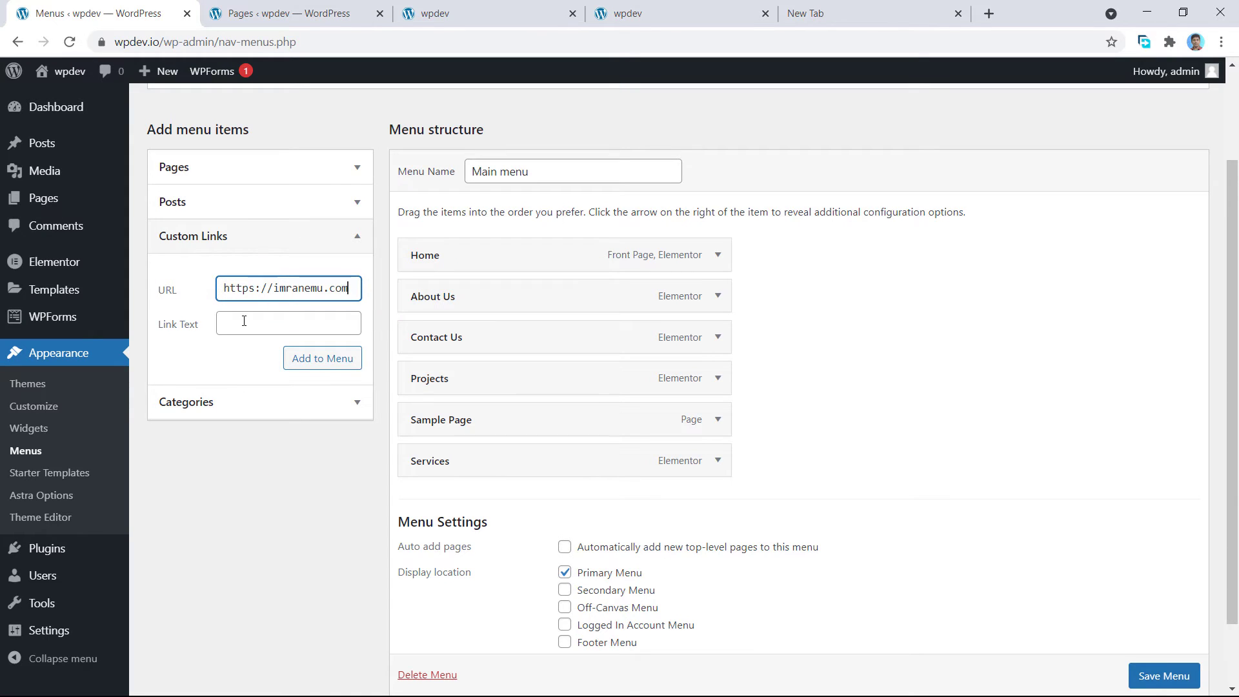
left_click(244, 321)
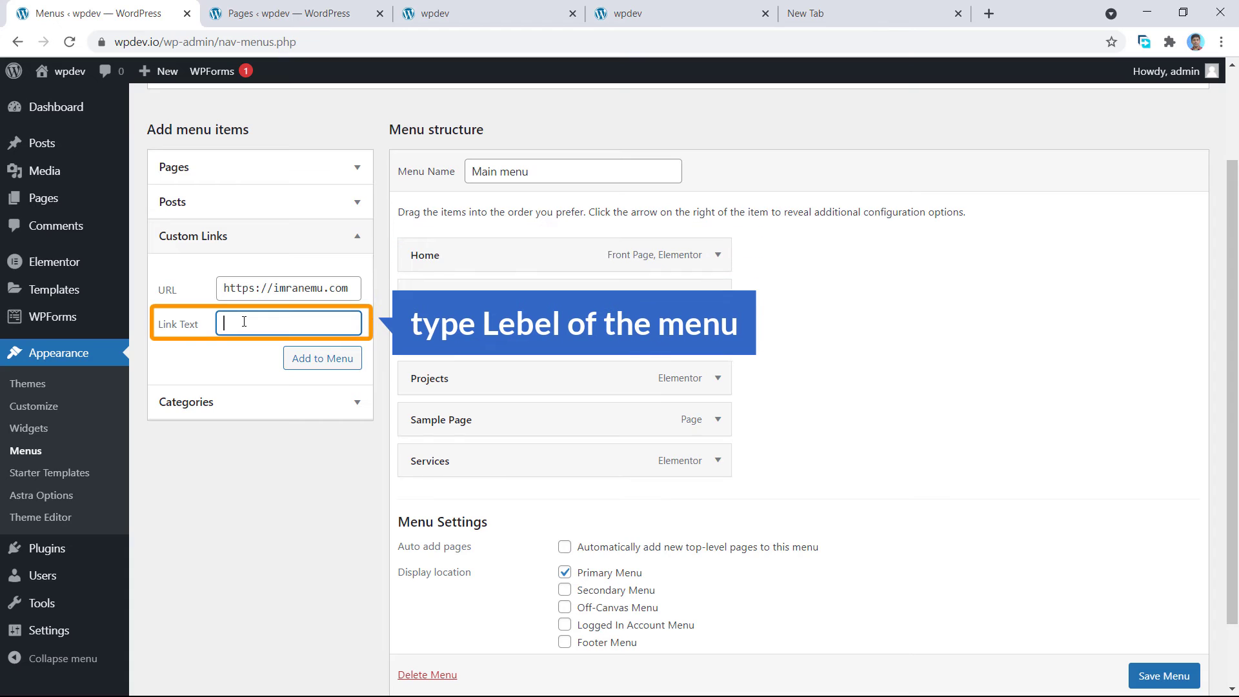
type("Website")
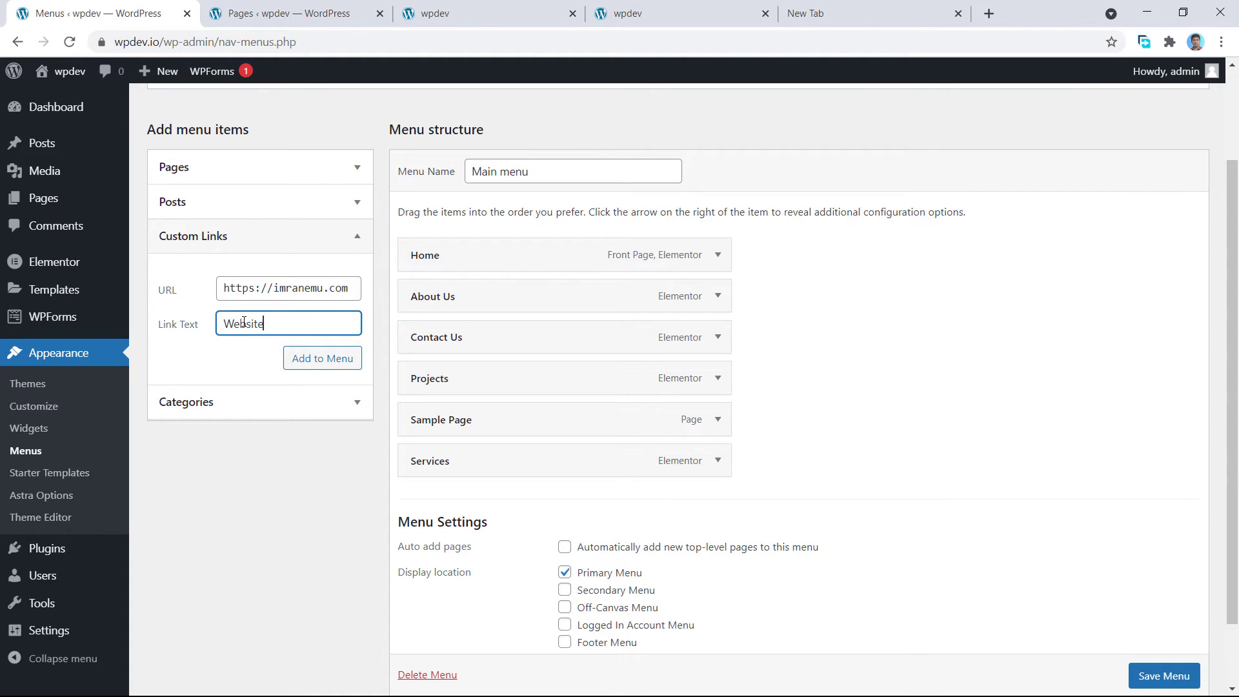
left_click(323, 359)
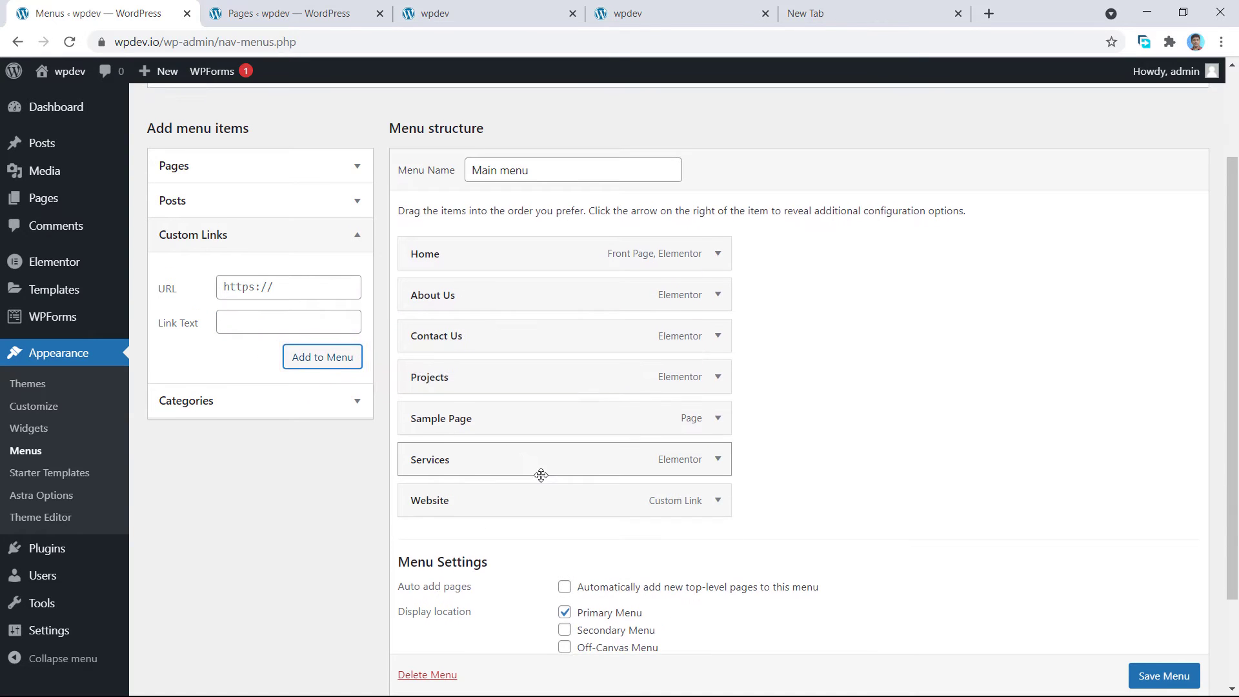
Save Main menu and reload the live site to check its header navigation.
scroll(542, 470, "down", 2)
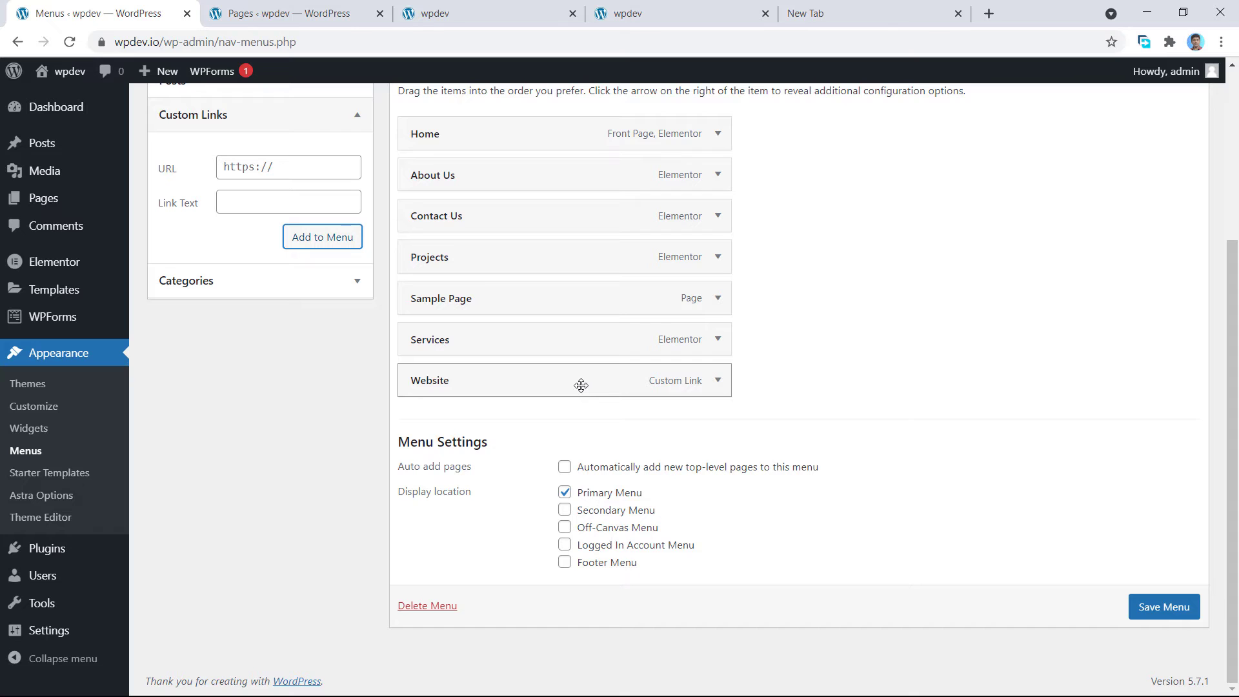
left_click(1155, 611)
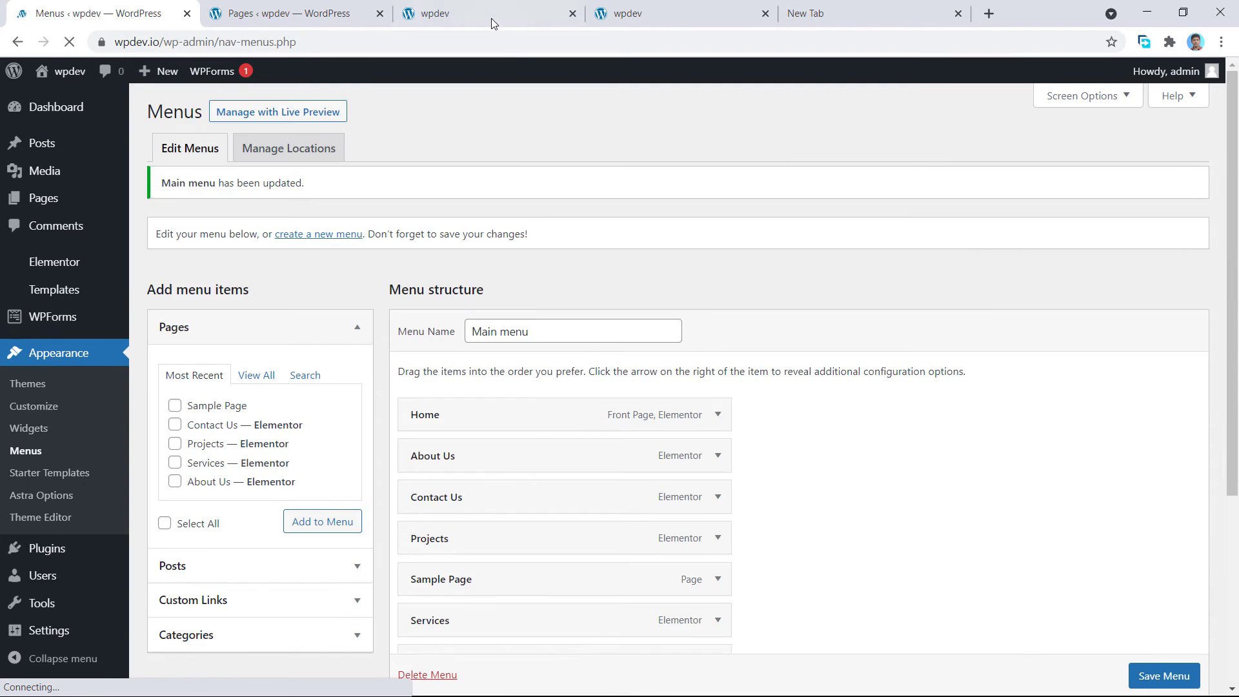
left_click(490, 17)
left_click(70, 42)
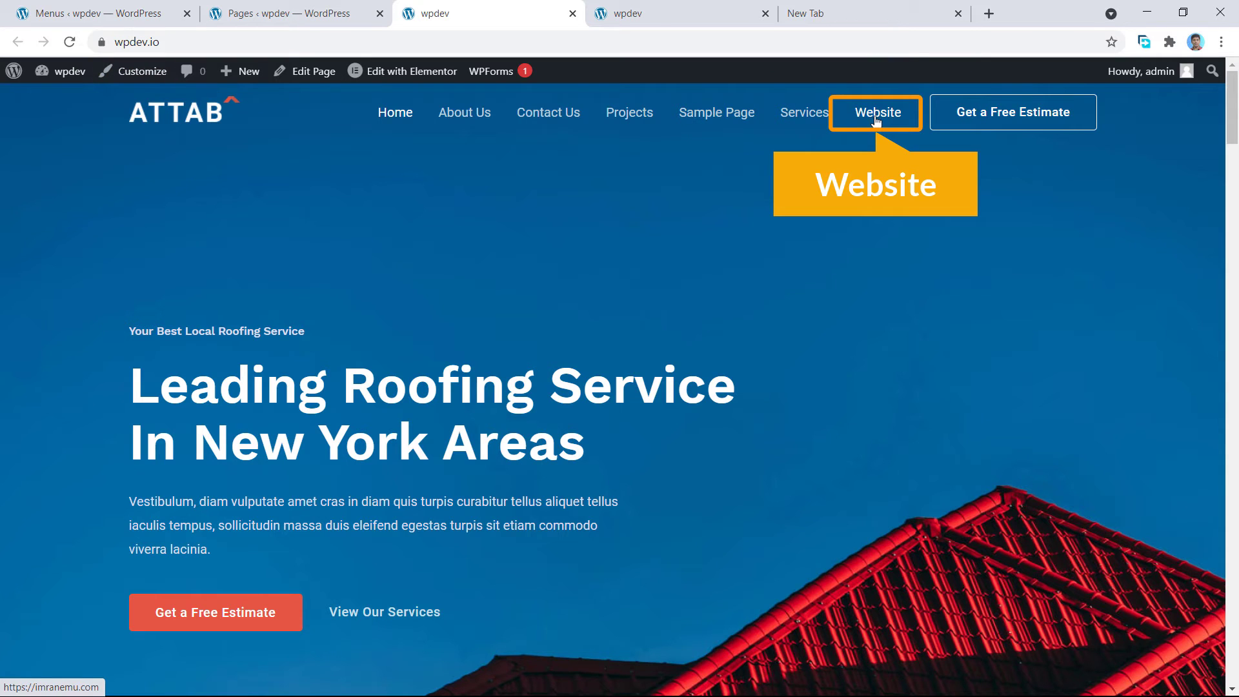
Close the two spare browser tabs and return to the menu editor.
left_click(766, 13)
left_click(766, 13)
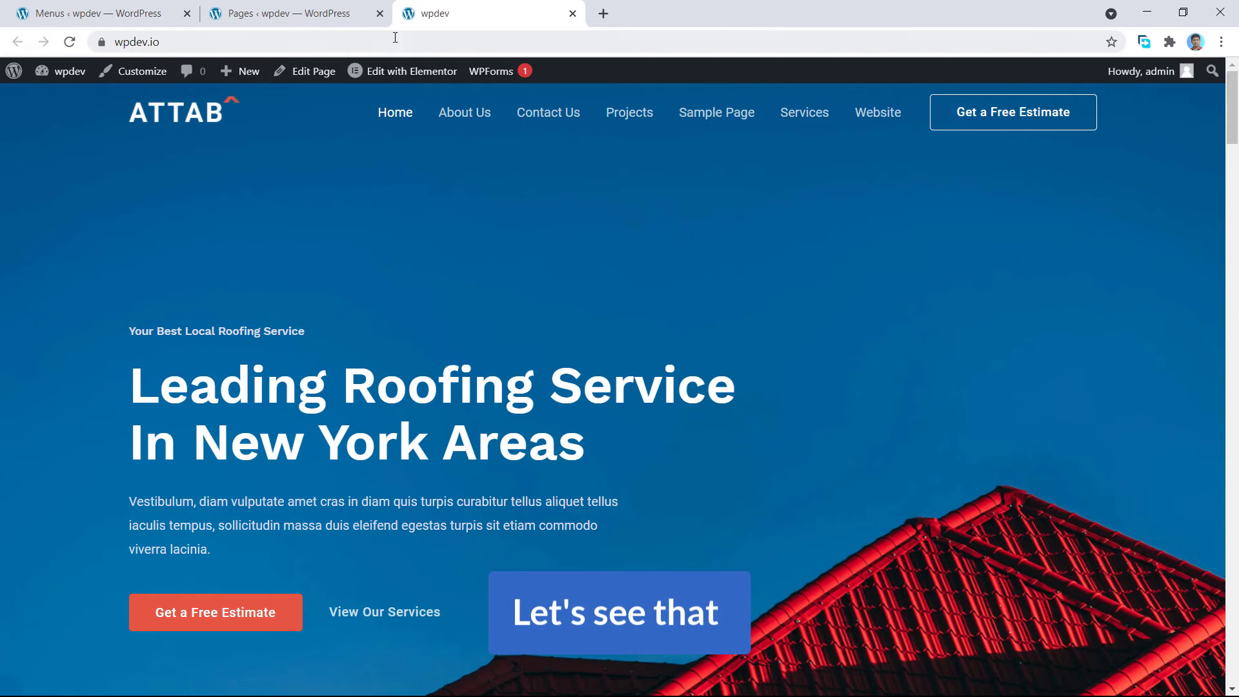
left_click(135, 7)
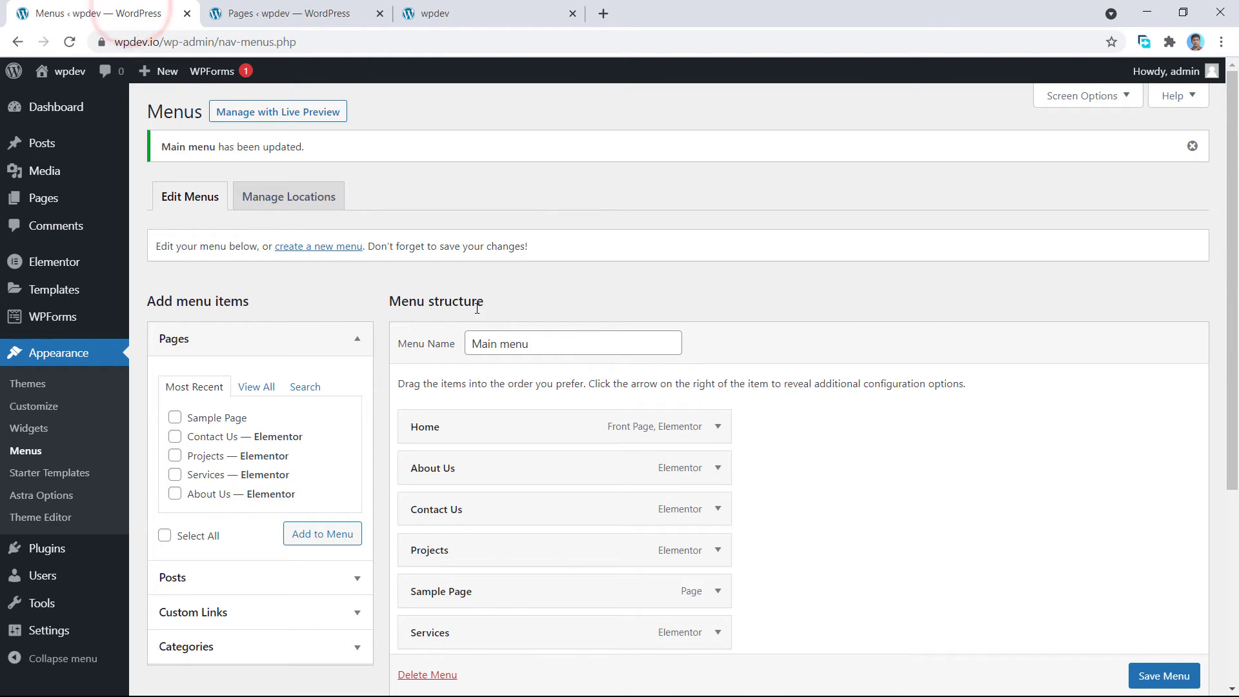
Nest Projects and Sample Page as sub items under Services in the menu structure.
scroll(477, 309, "down", 1)
scroll(479, 315, "down", 2)
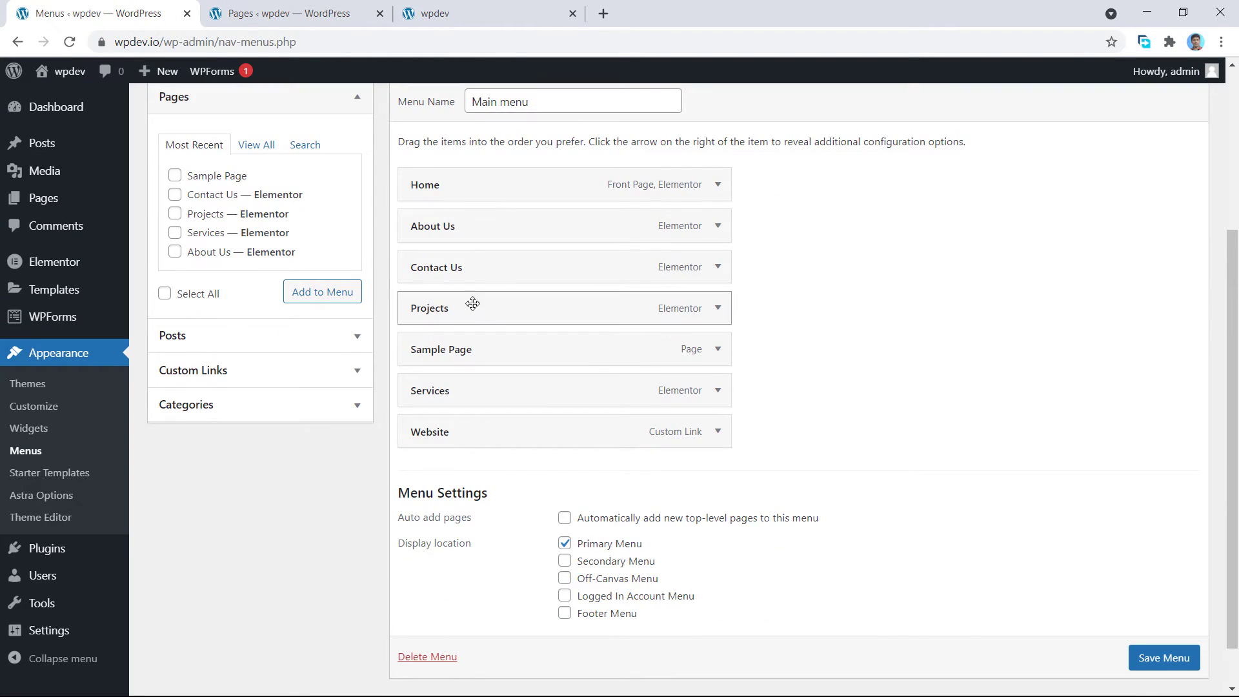
left_click_drag(438, 308, 466, 383)
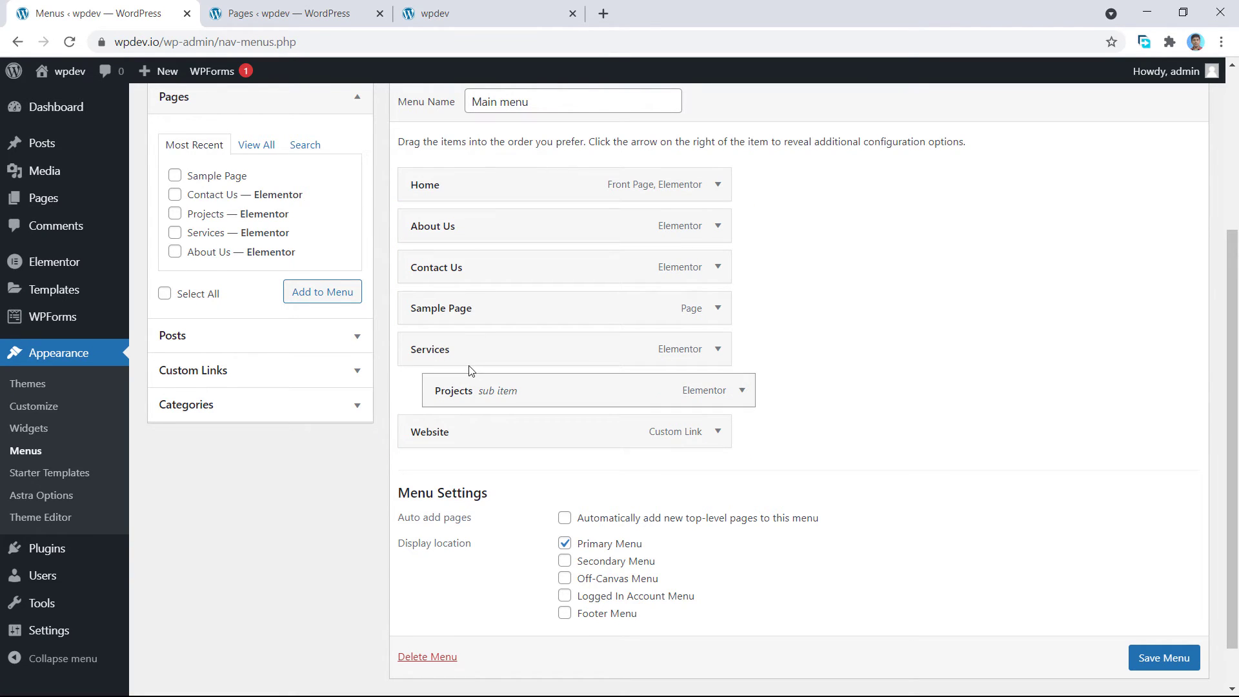
left_click_drag(478, 348, 478, 387)
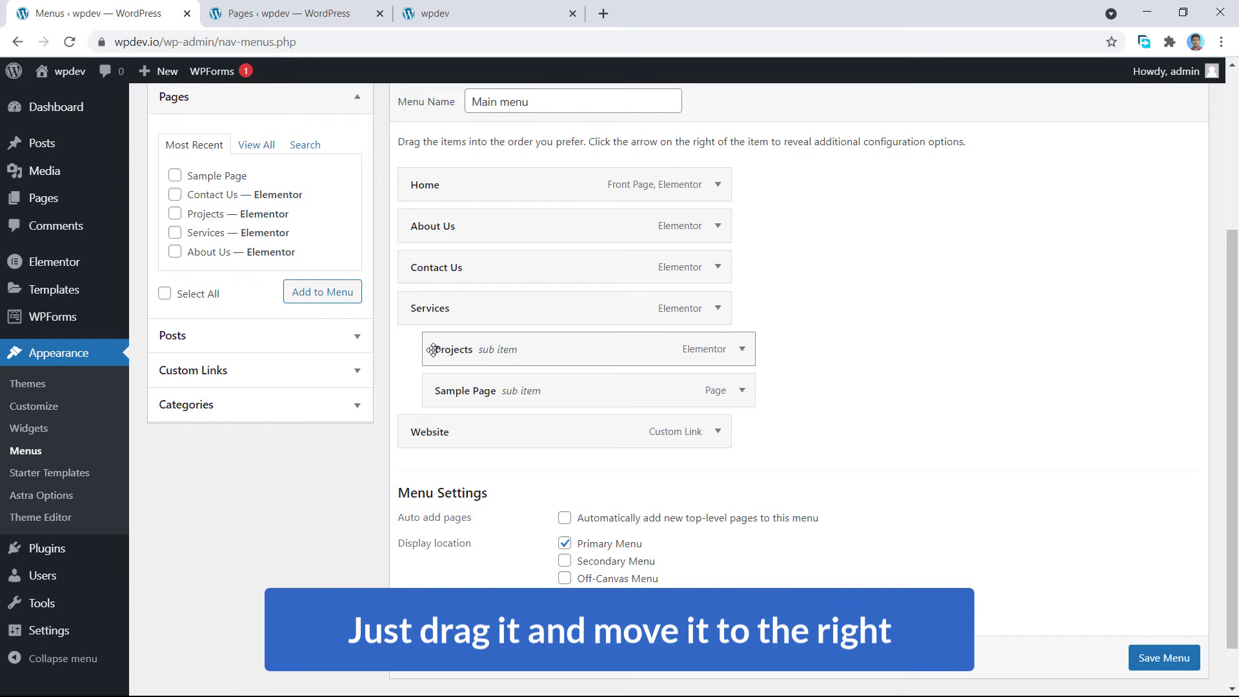
Save the menu and check the Services submenu on the reloaded live site.
scroll(1145, 619, "down", 1)
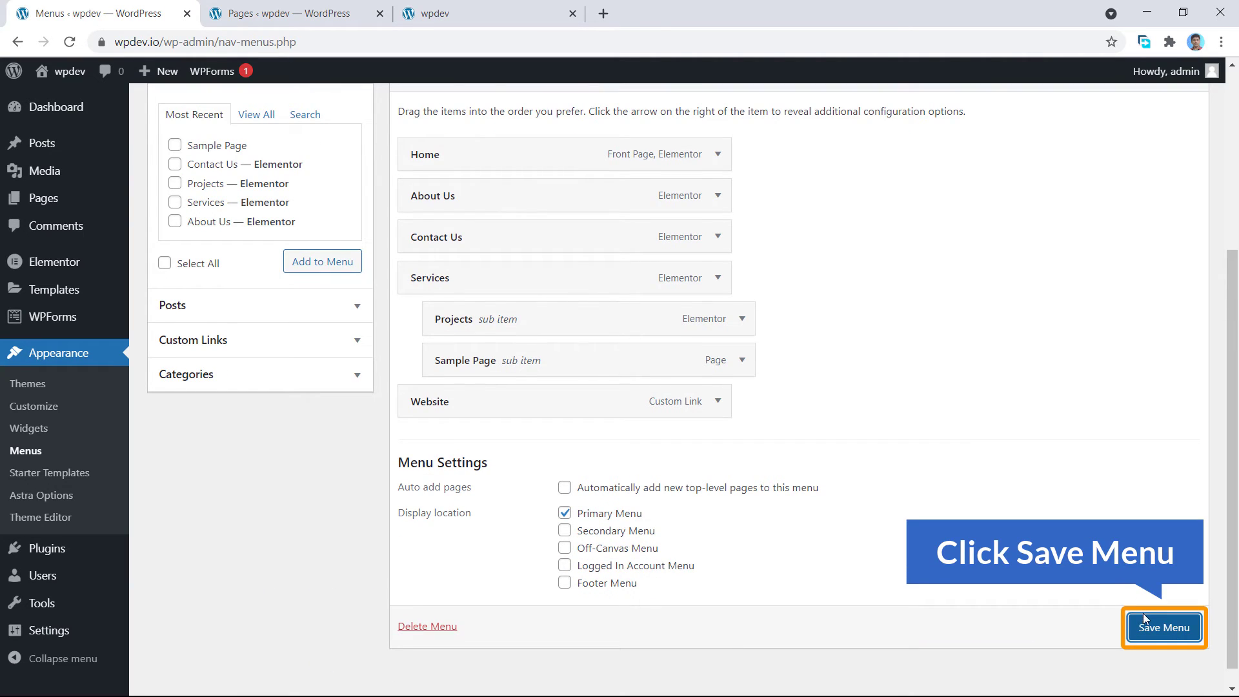
left_click(1148, 624)
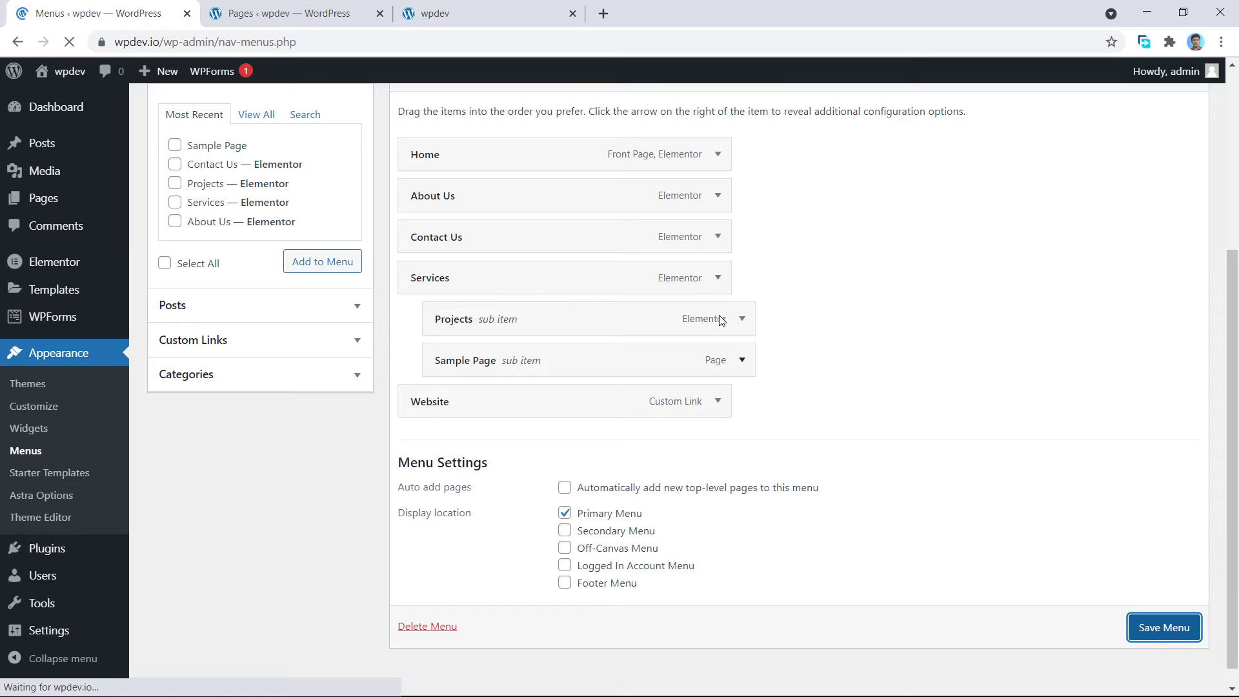
left_click(460, 15)
left_click(71, 42)
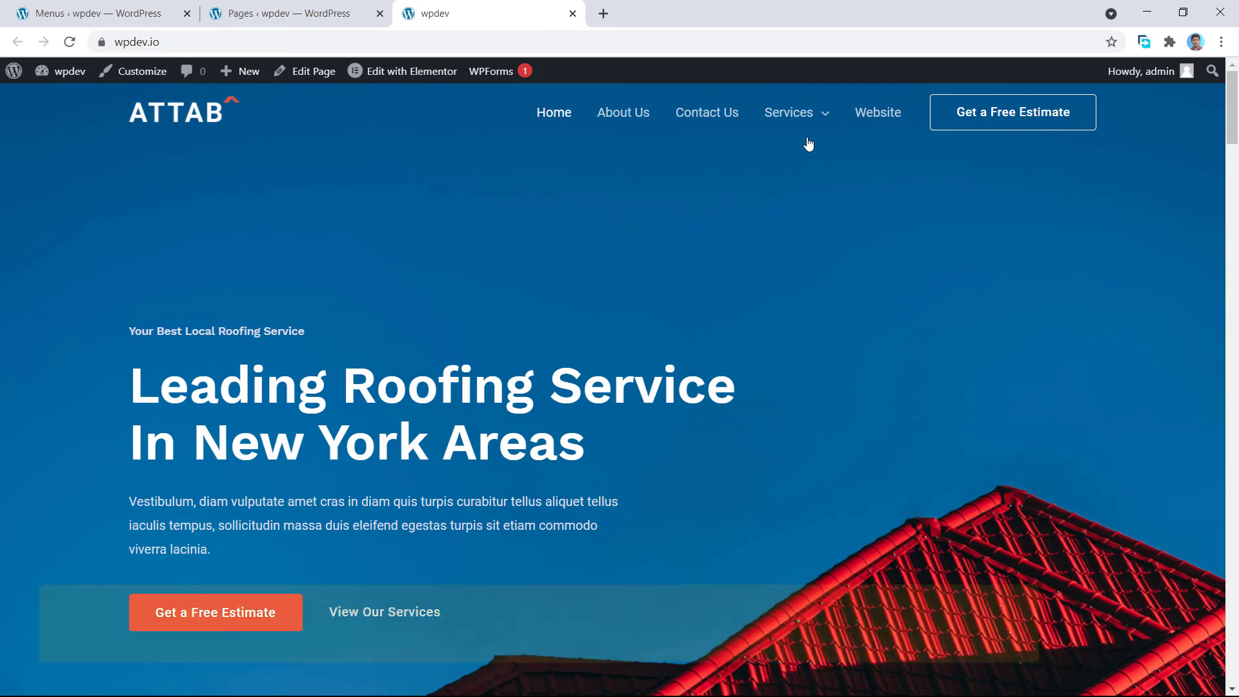
mouse_move(805, 123)
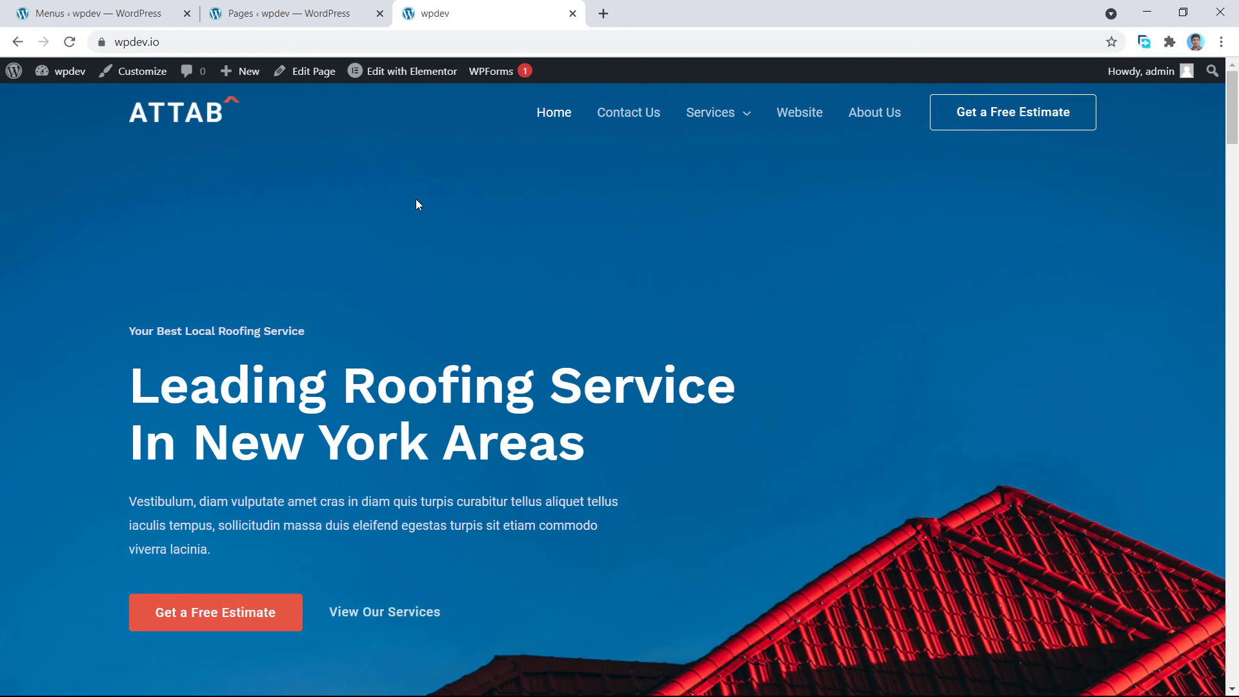
Open the site customizer and bring up the design settings of the Header Builder's Transparent Header.
left_click(135, 74)
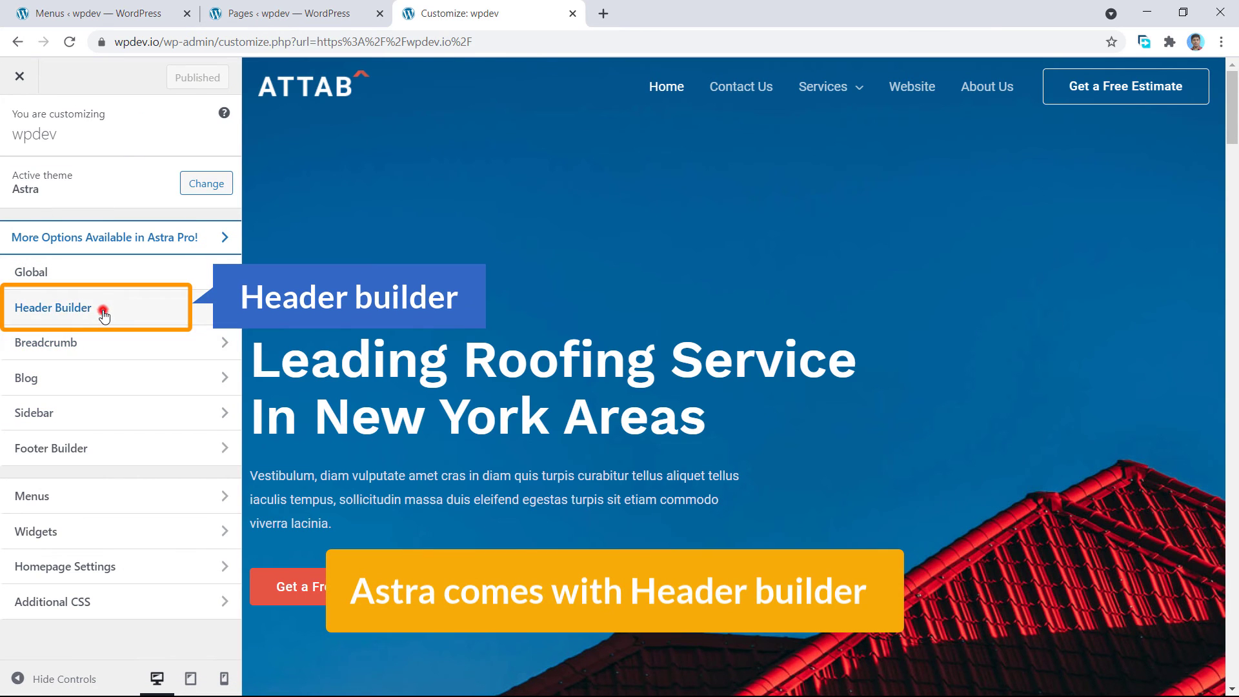
left_click(103, 310)
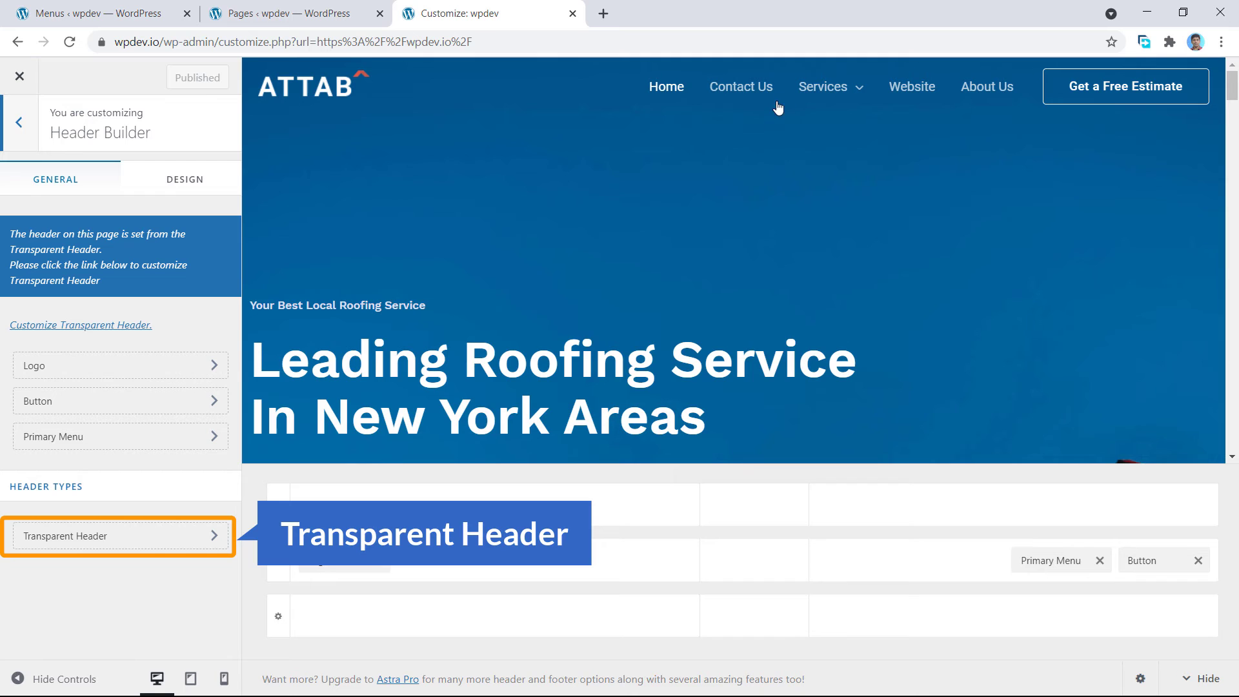
left_click(123, 536)
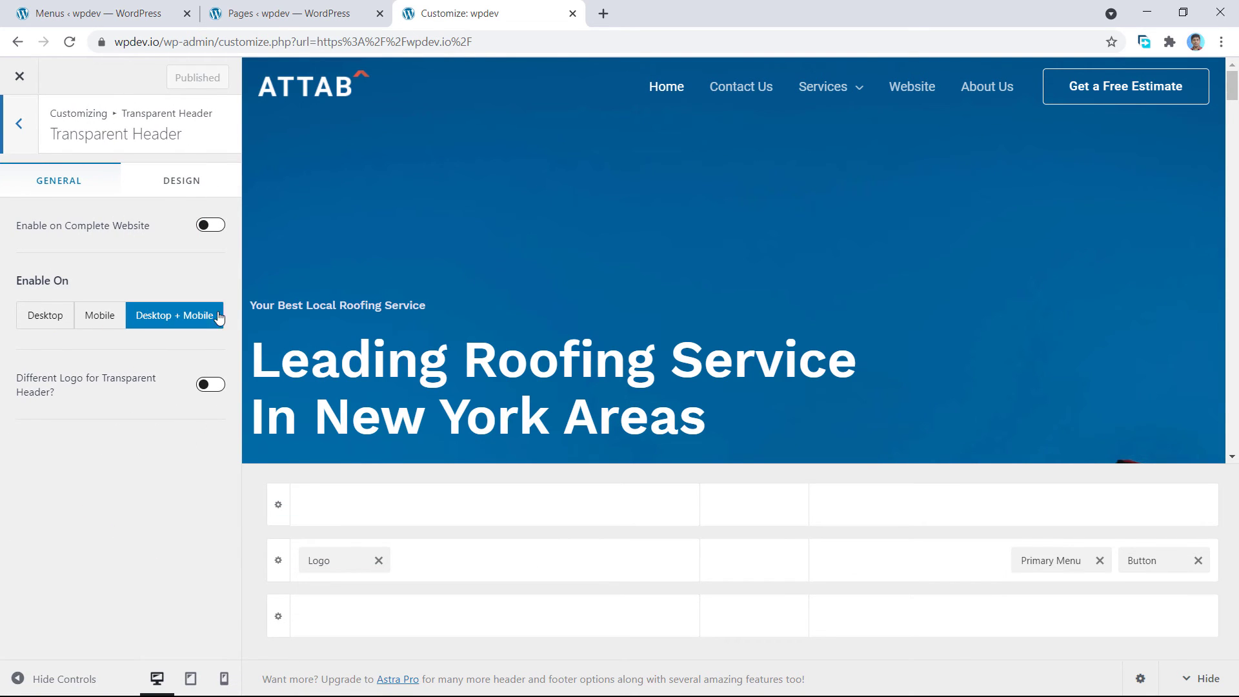
left_click(186, 189)
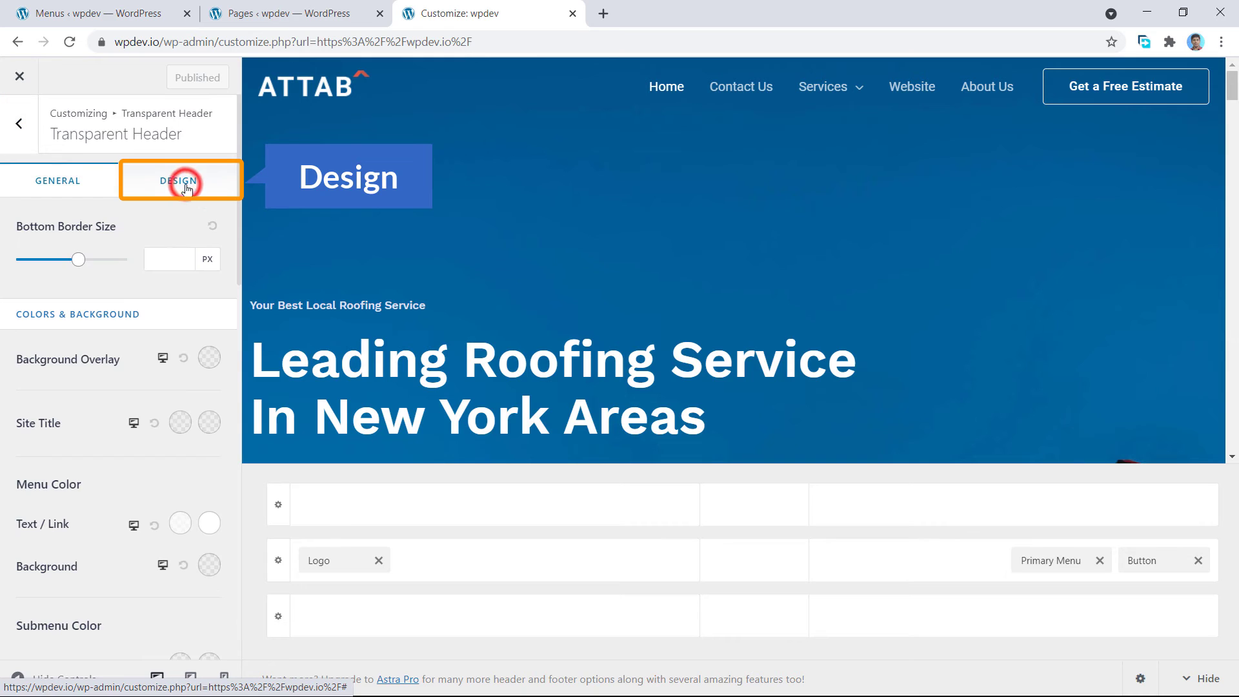
Set the submenu background colour to blue #1e73be, publish the change and check the Services submenu in the preview.
scroll(154, 305, "down", 1)
scroll(151, 306, "down", 3)
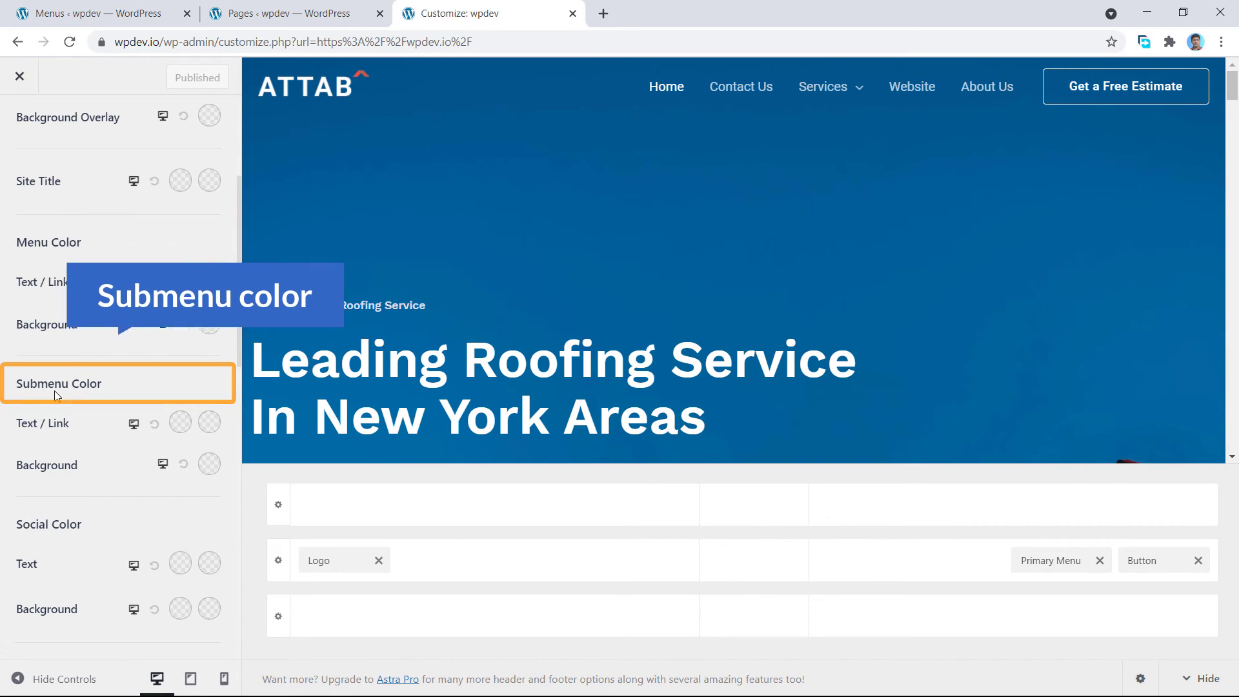
left_click(213, 466)
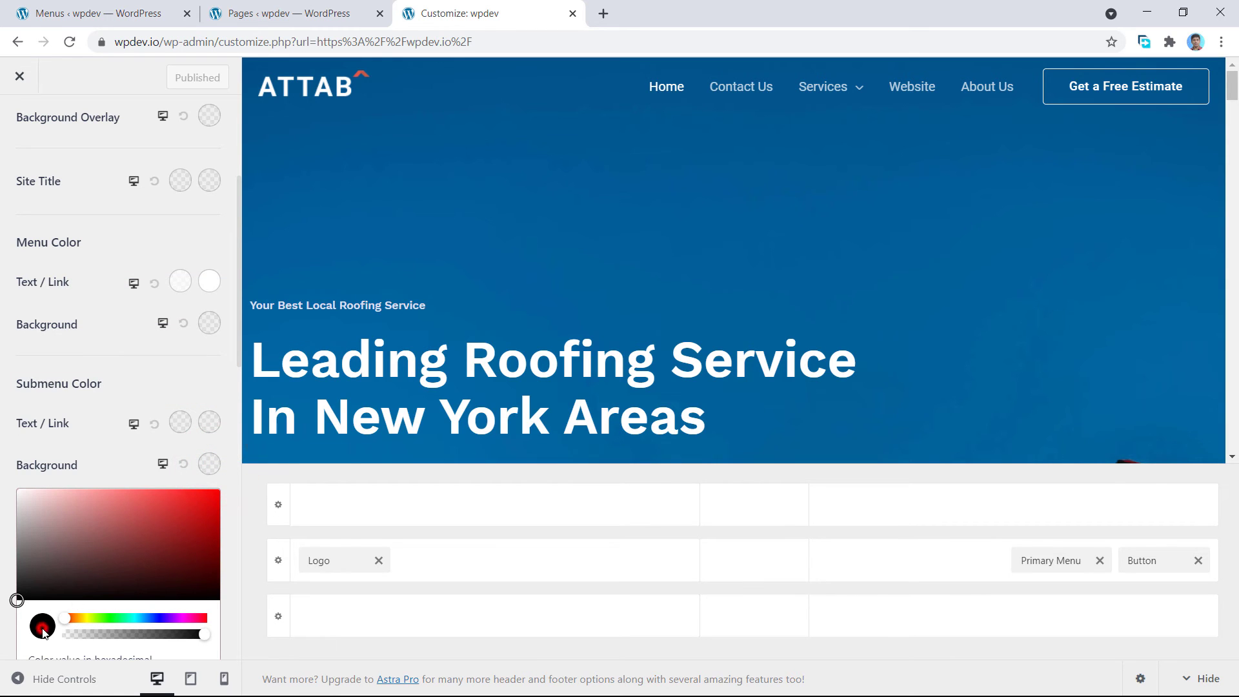
left_click(43, 626)
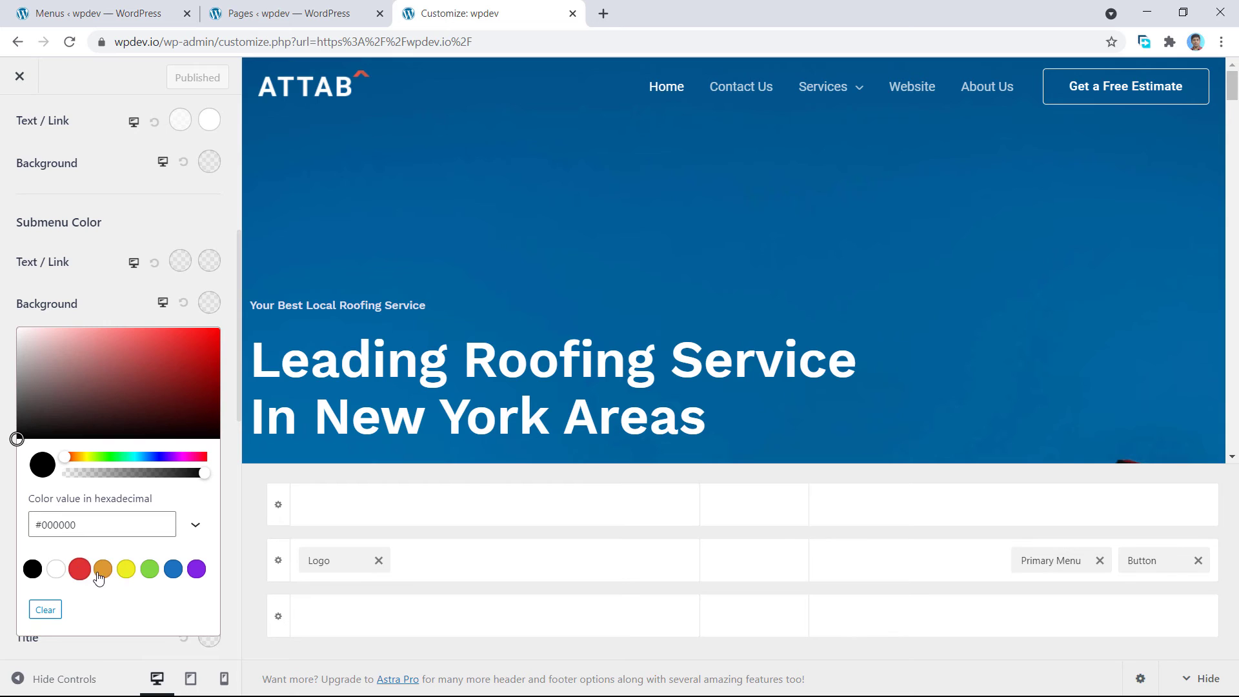
left_click(174, 571)
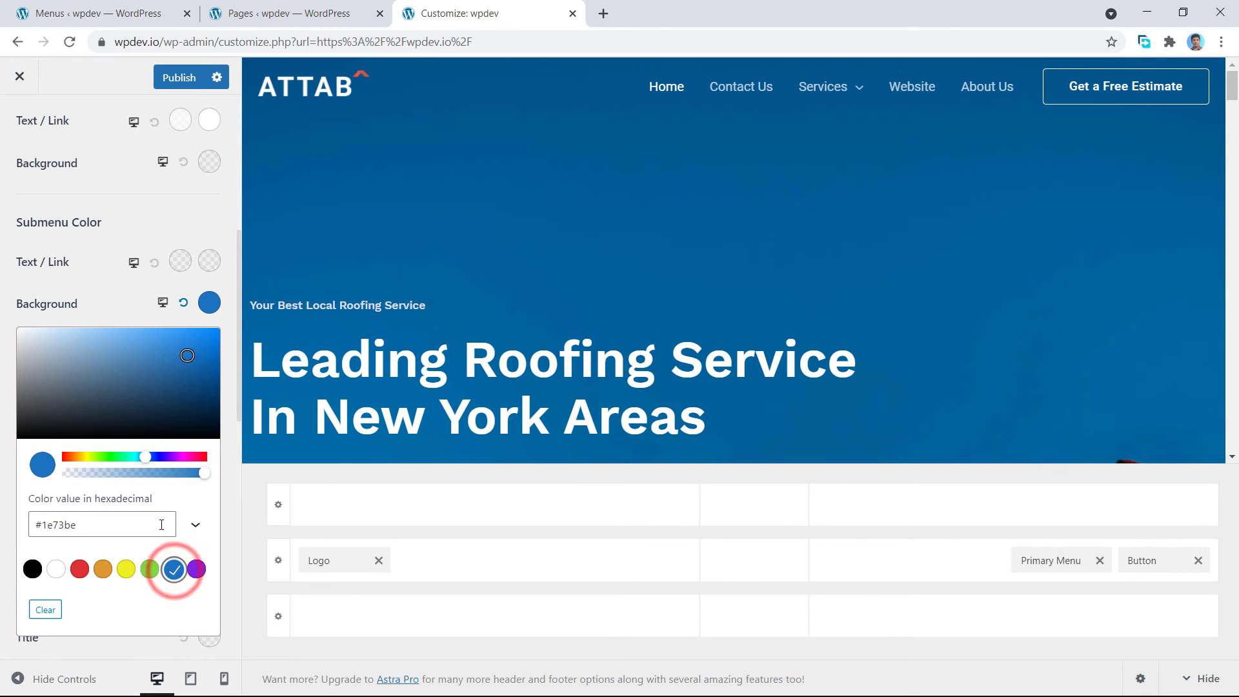
left_click(118, 306)
left_click(177, 78)
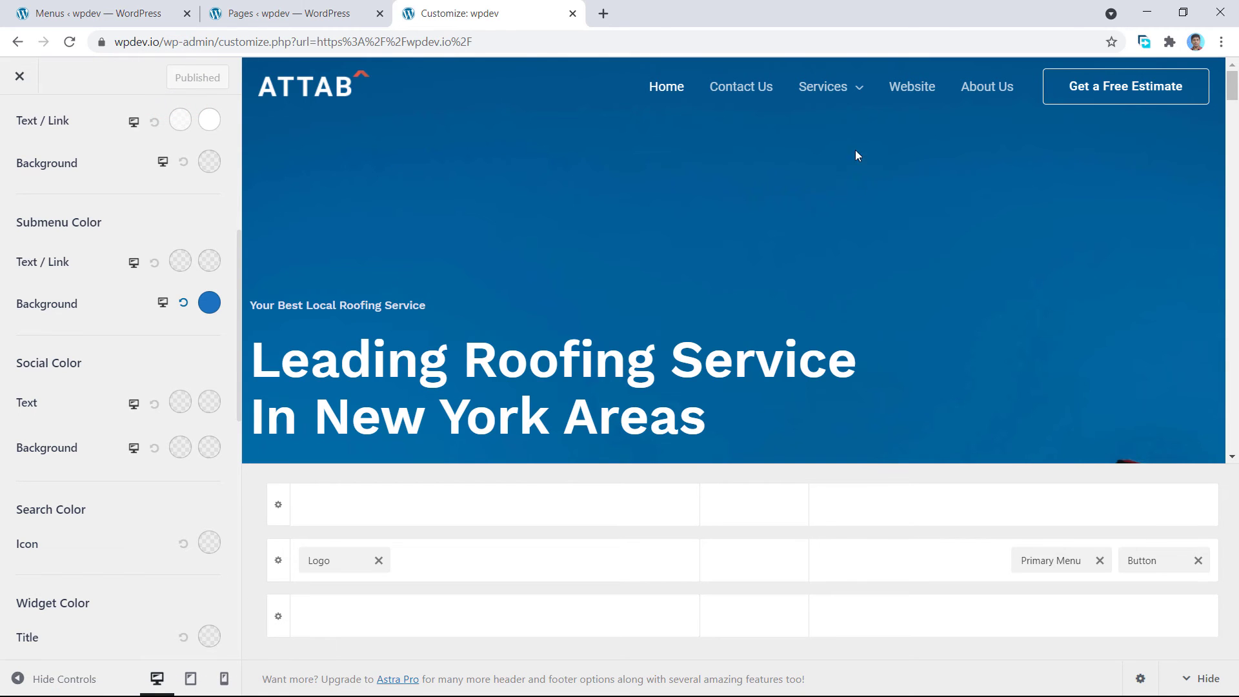
mouse_move(823, 87)
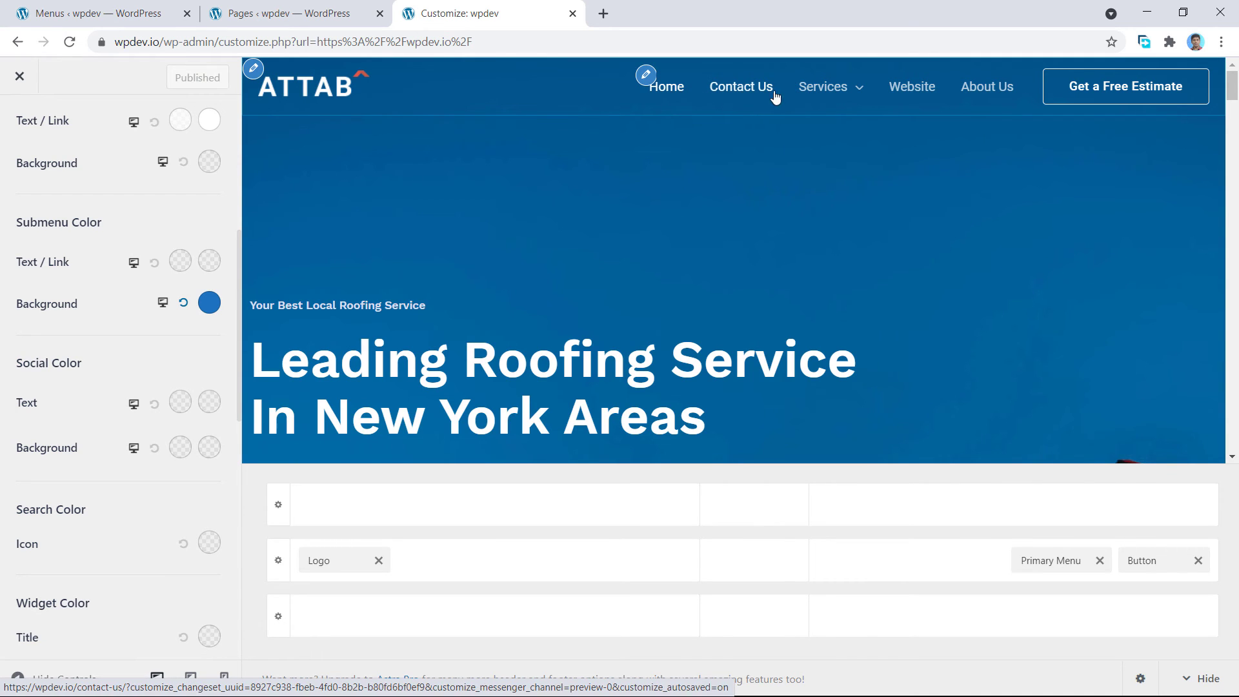
Set the normal text/link colour of the menu to red #dd3333.
scroll(161, 211, "up", 3)
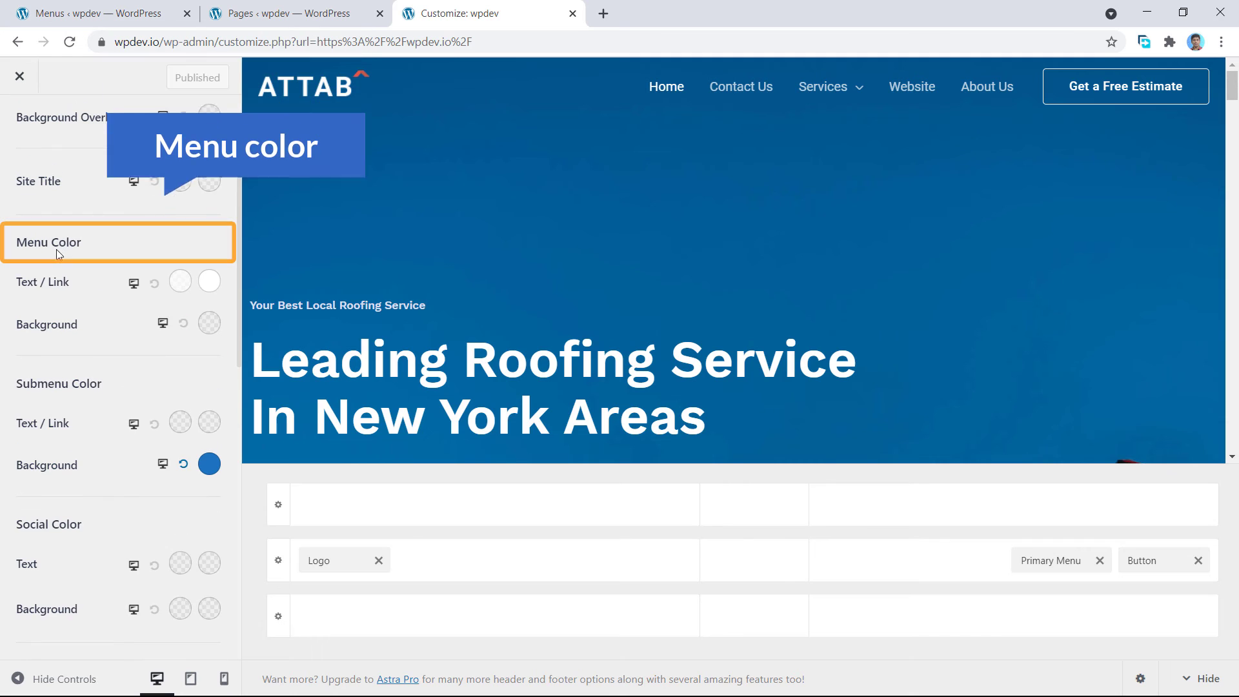
left_click(182, 283)
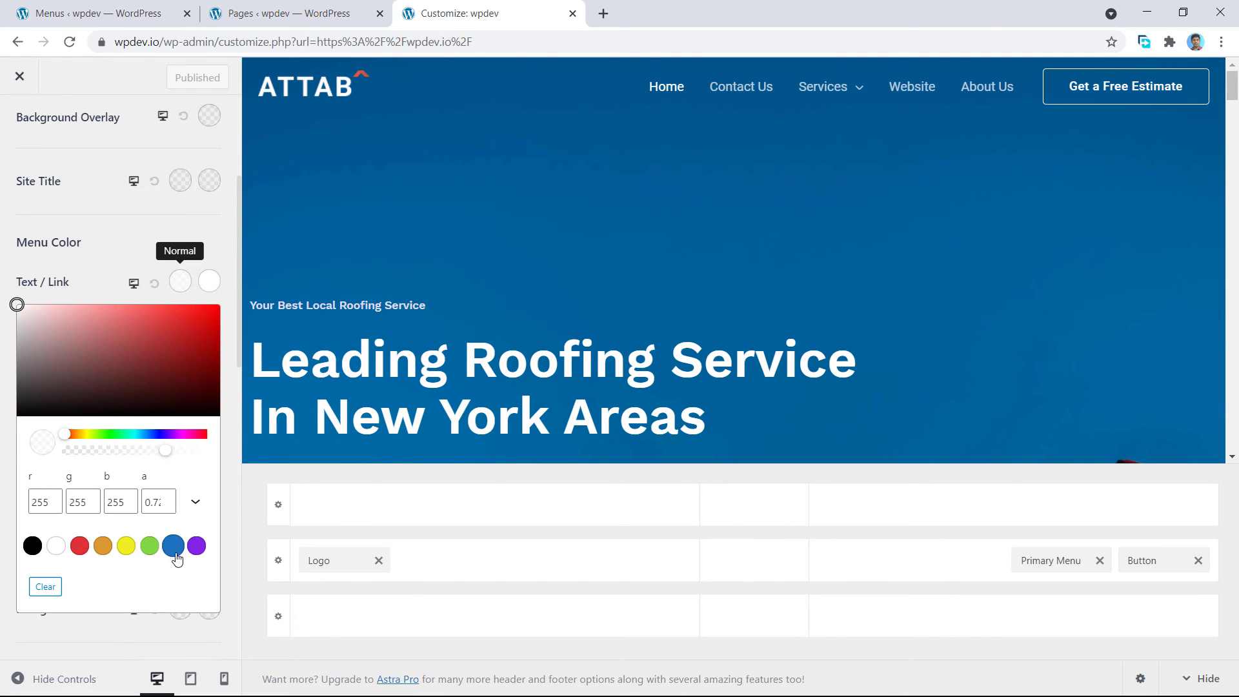
left_click(87, 548)
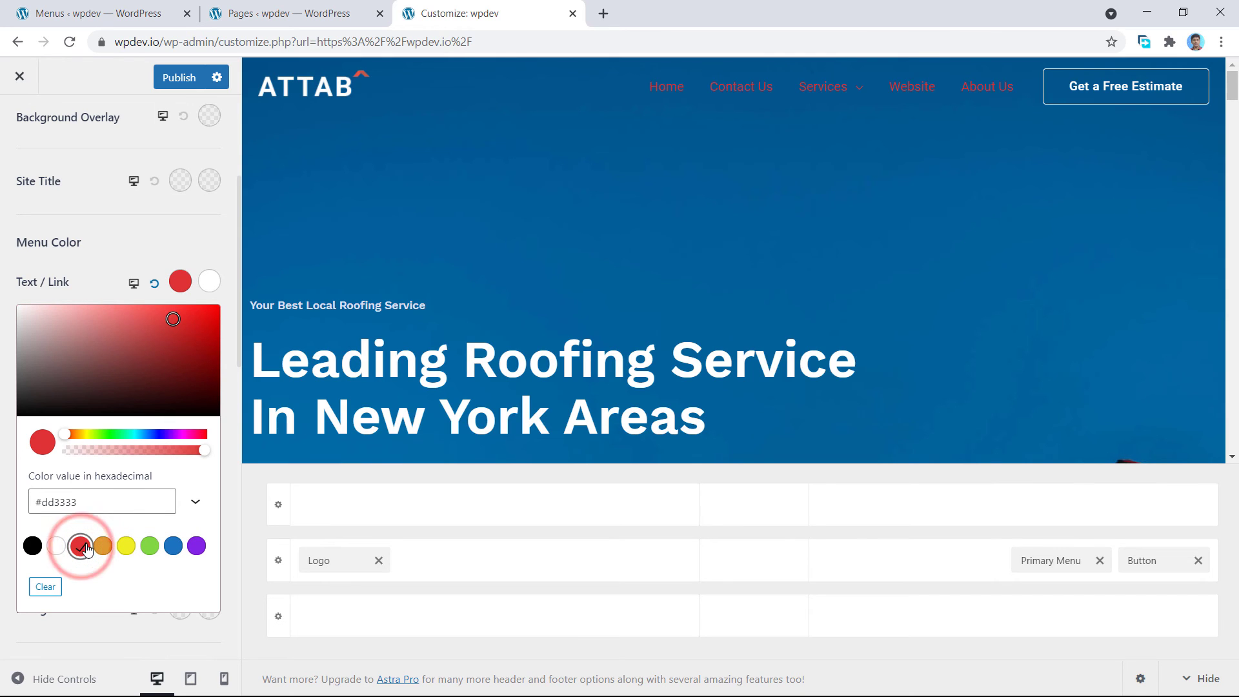
left_click(157, 258)
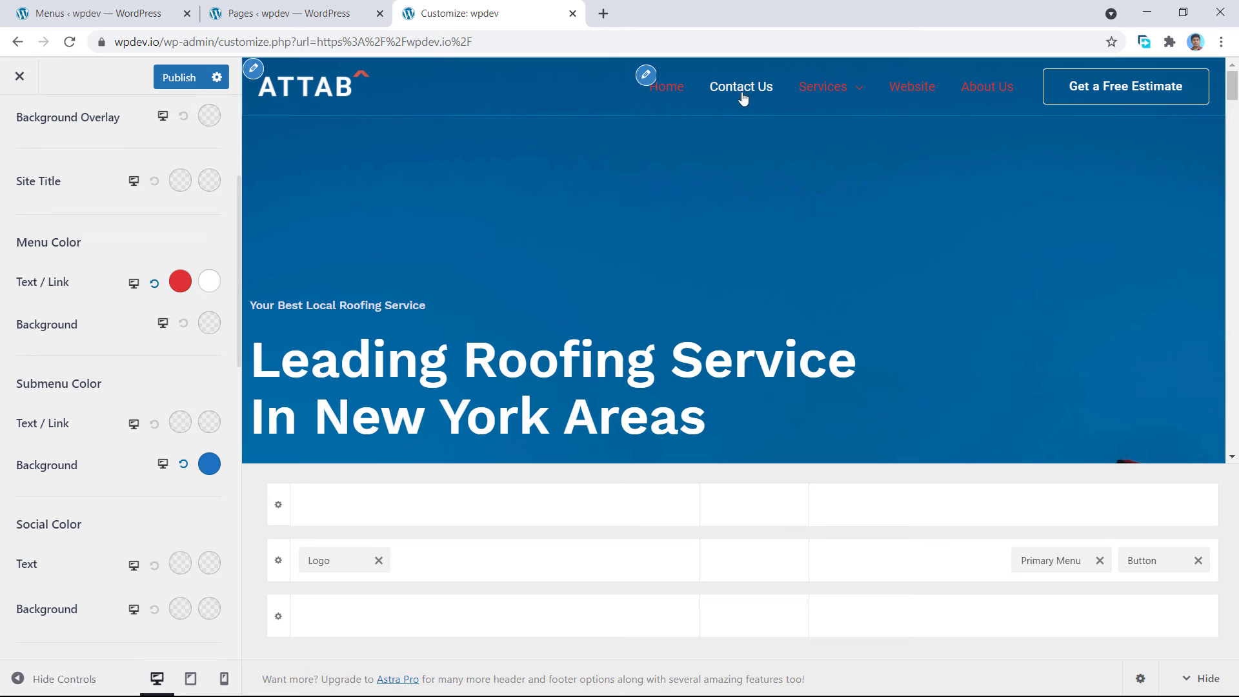
Check the Services submenu in the preview, then set the menu's hover/active text/link colour to black.
mouse_move(803, 109)
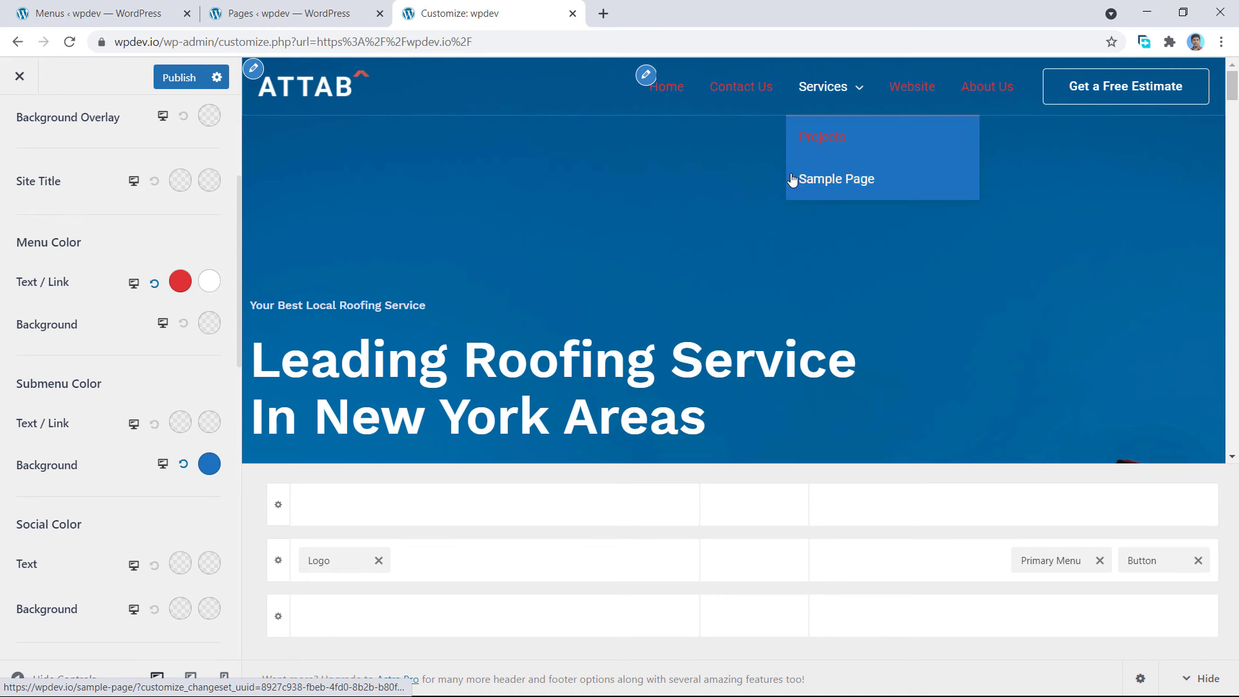
left_click(214, 283)
left_click(32, 546)
left_click(198, 244)
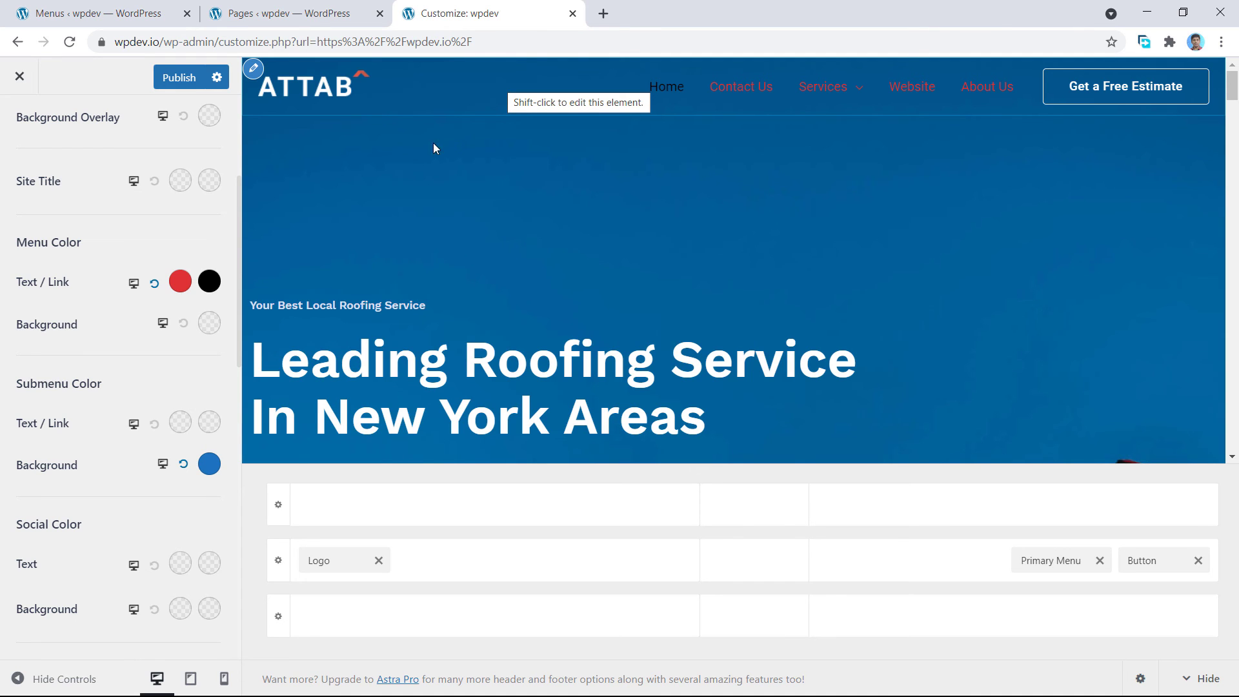
Set the background colour of the transparent header's menu to white.
scroll(144, 282, "down", 4)
scroll(143, 282, "up", 8)
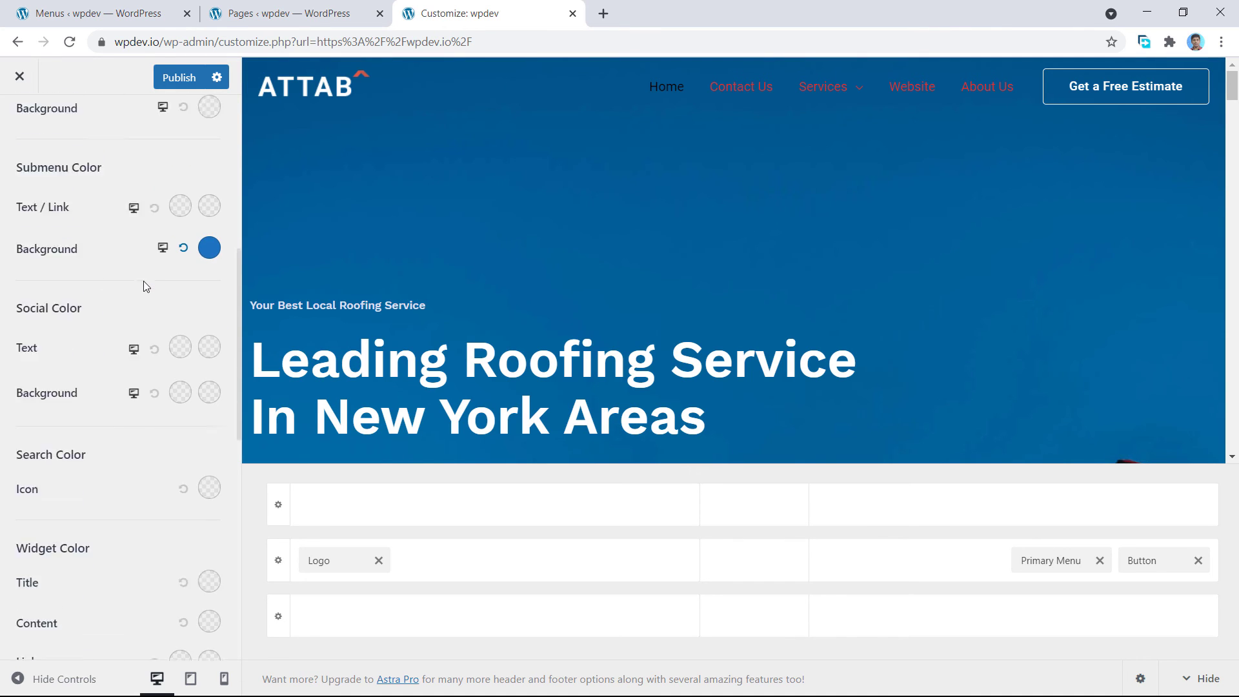
scroll(139, 303, "down", 1)
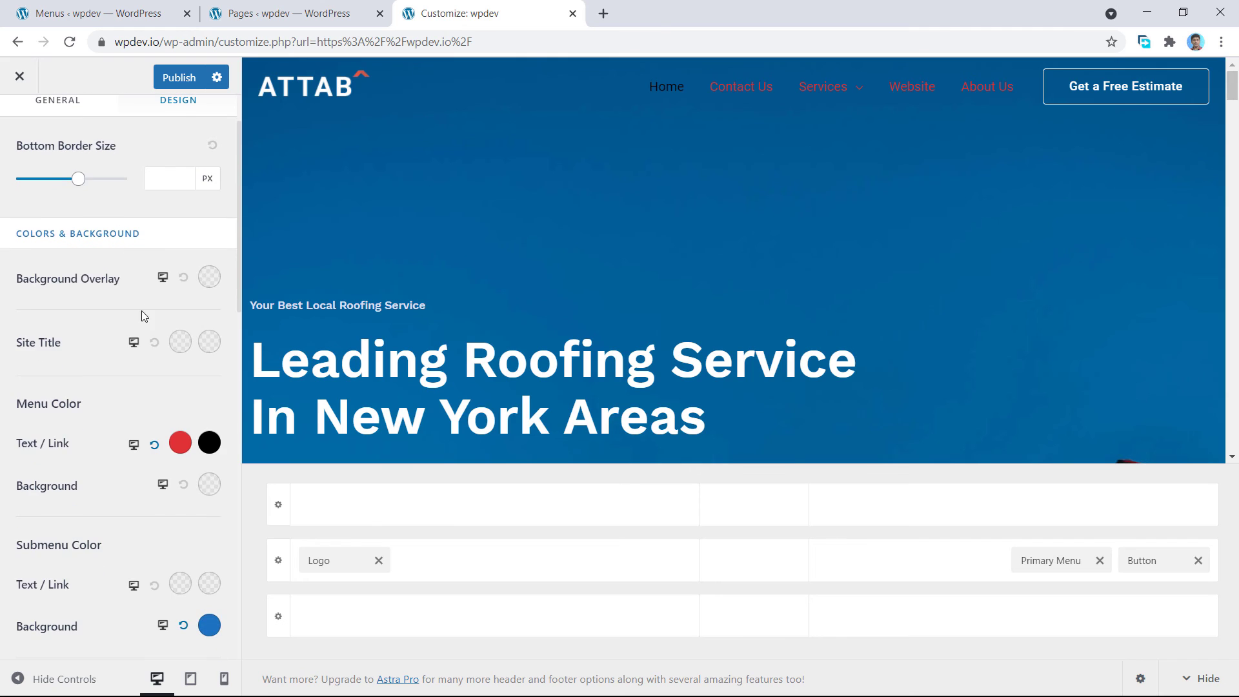
scroll(148, 357, "down", 2)
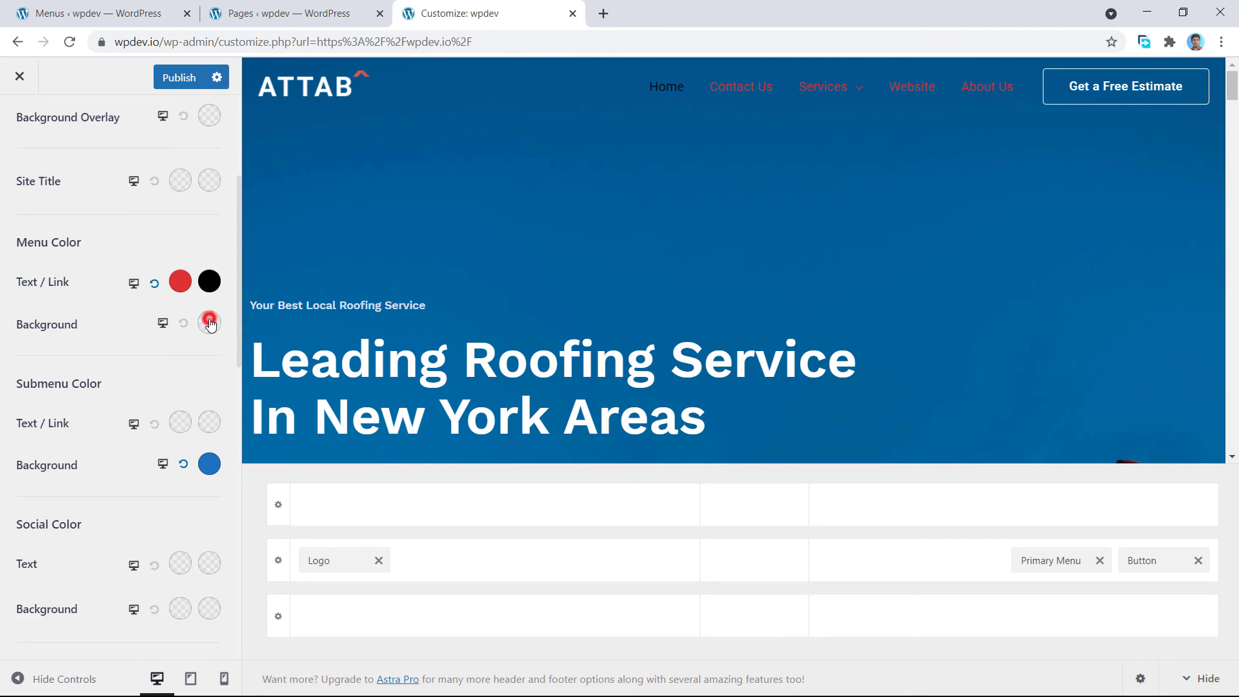
left_click(209, 323)
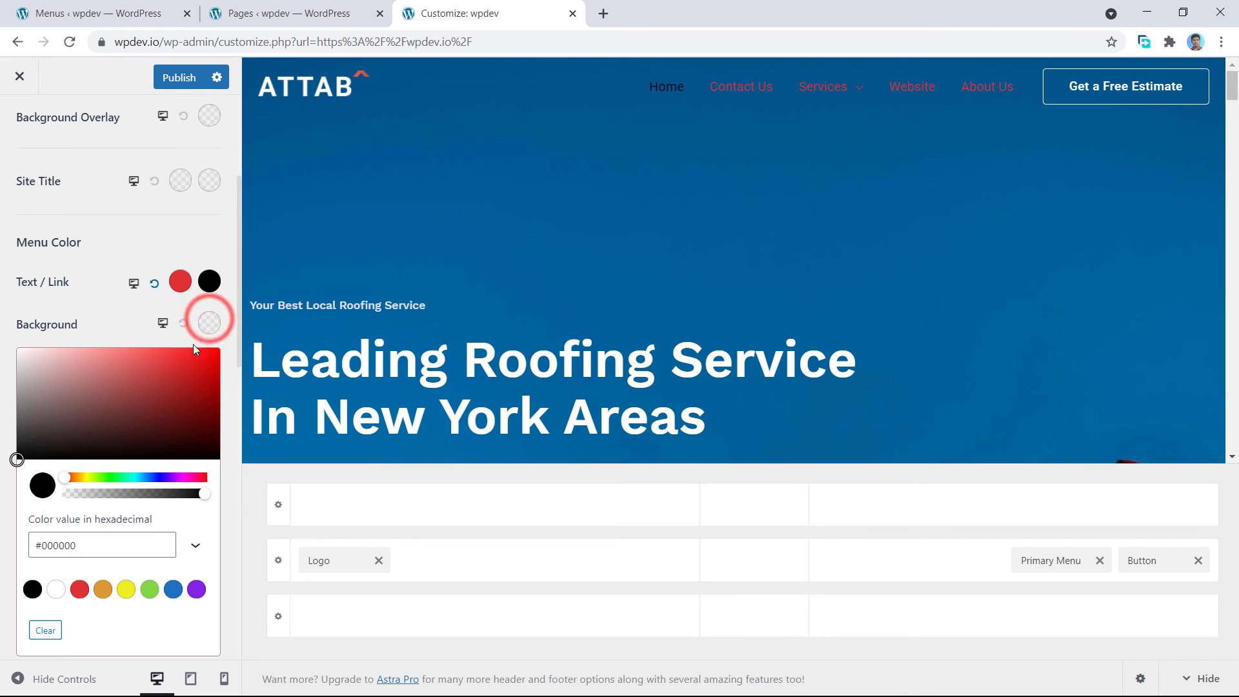
left_click(57, 588)
left_click(185, 232)
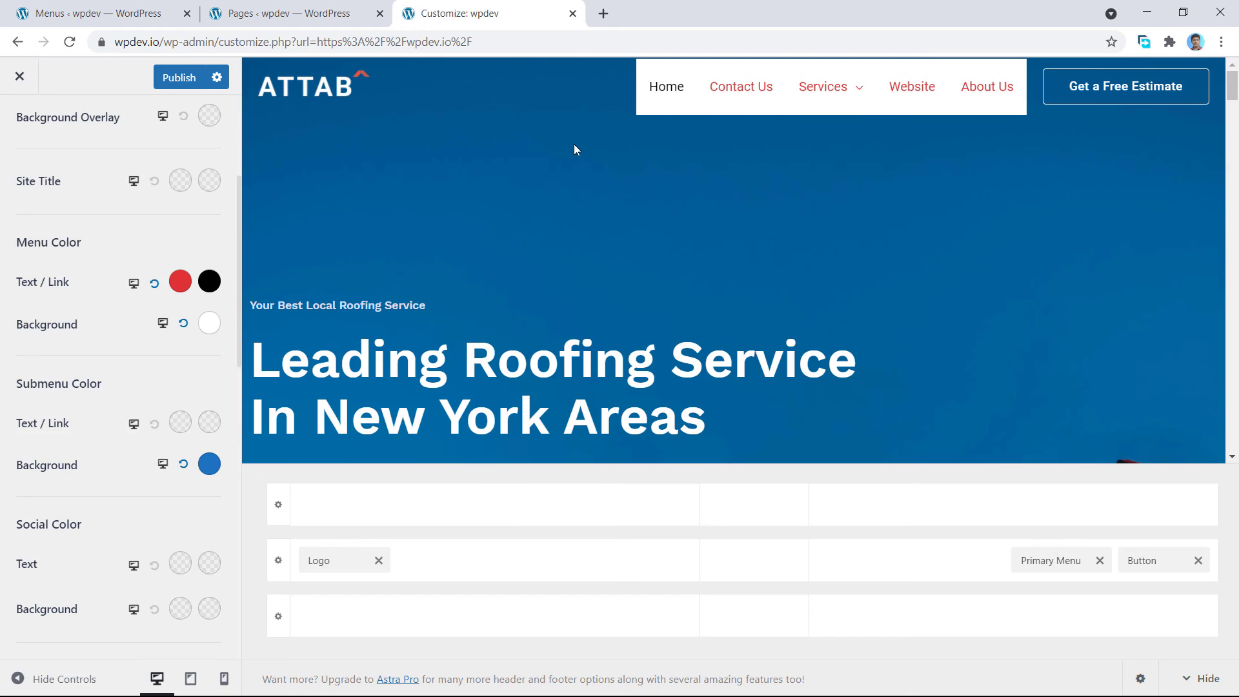
Switch to the WordPress menu editor, remove the About Us item from the Main menu and save it.
key("ctrl+Tab")
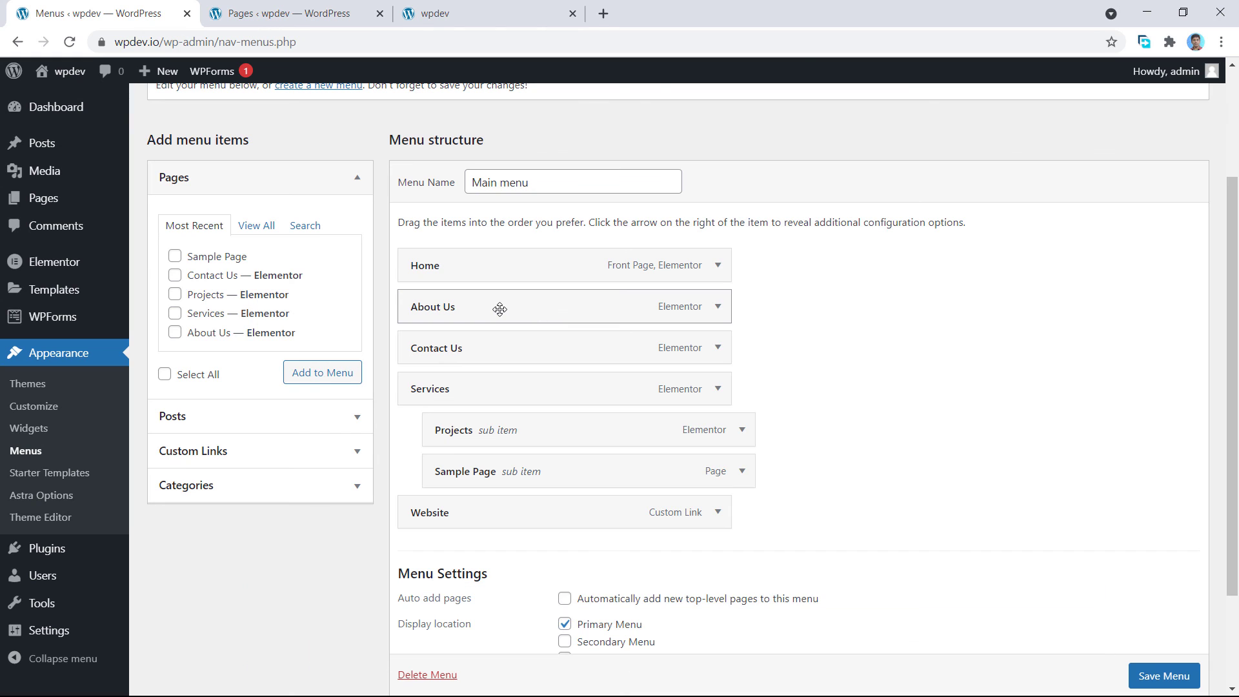
left_click(718, 308)
scroll(517, 321, "down", 3)
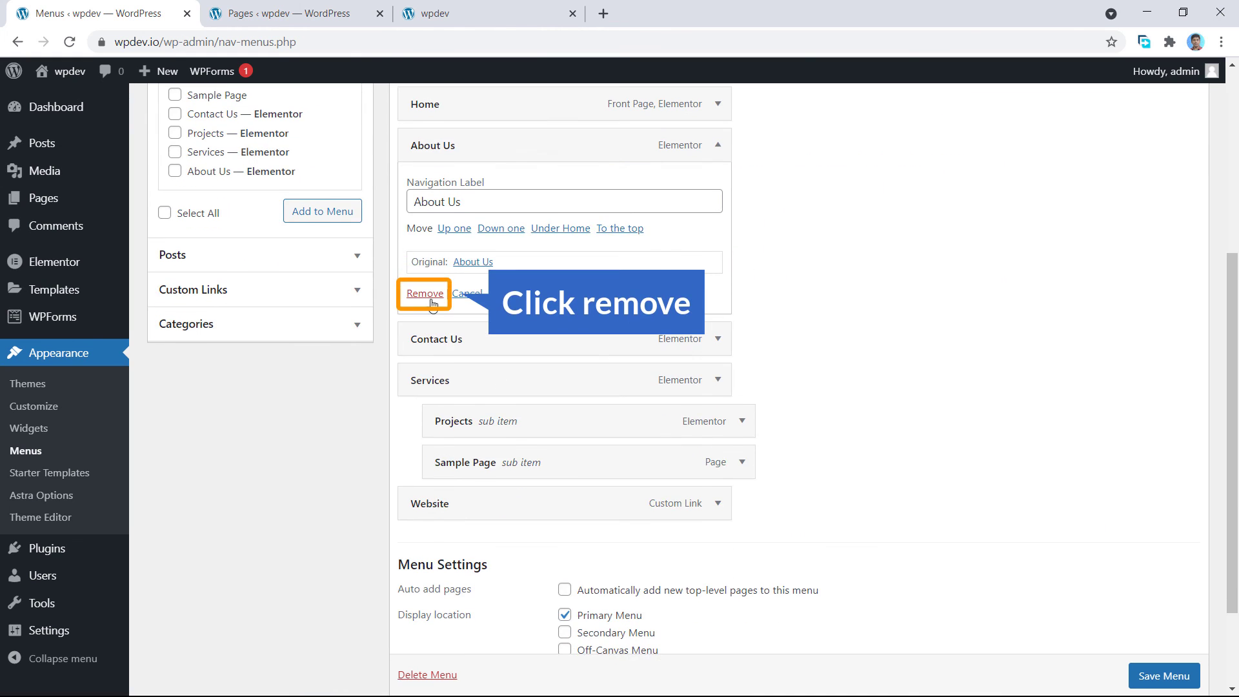
left_click(426, 294)
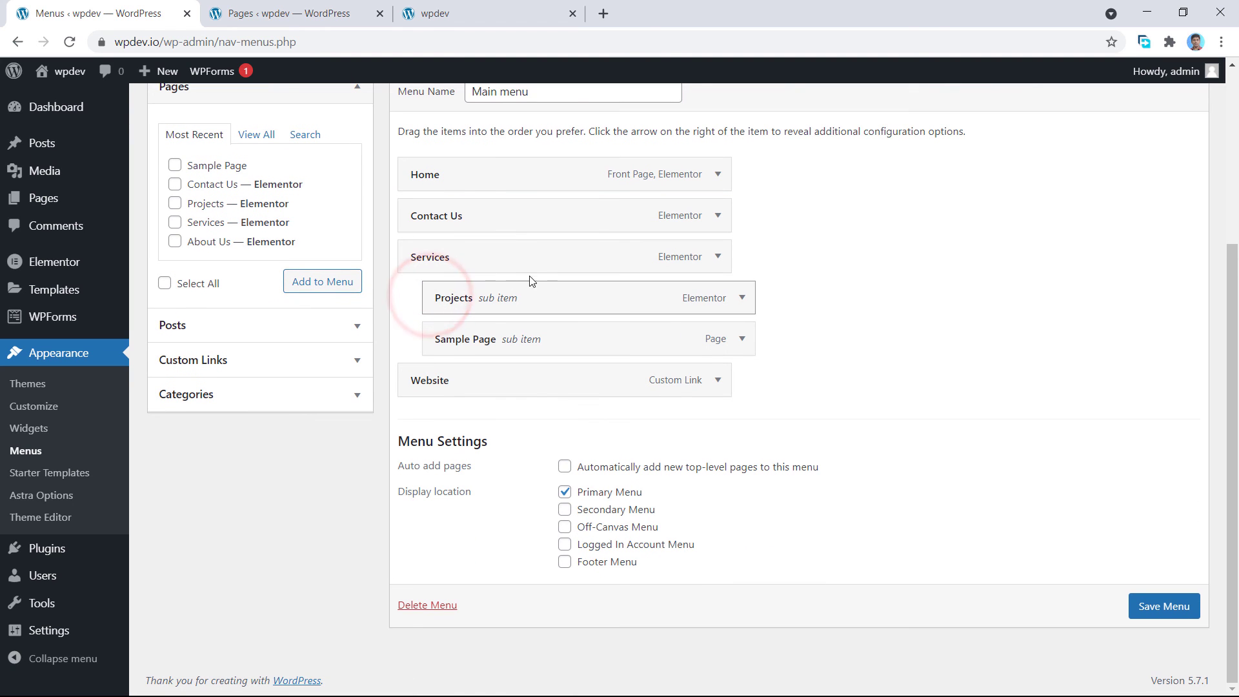
left_click(1136, 604)
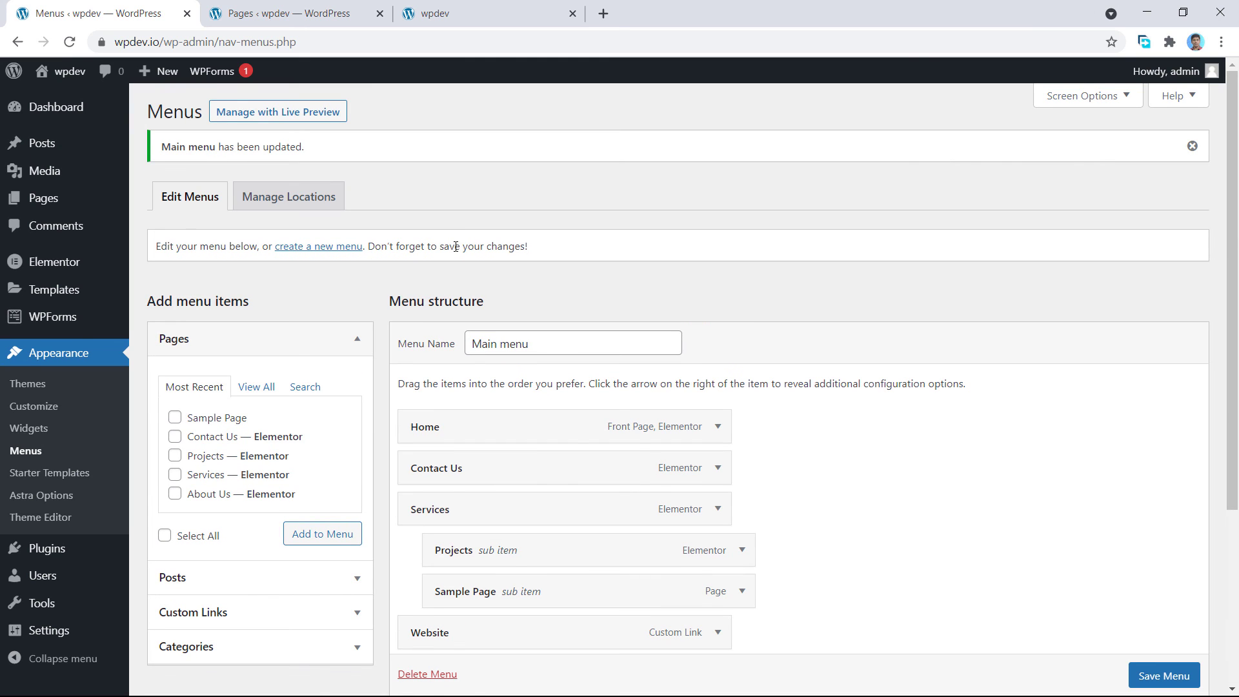
Add the About Us page back to the Main menu and save the menu.
scroll(267, 390, "down", 1)
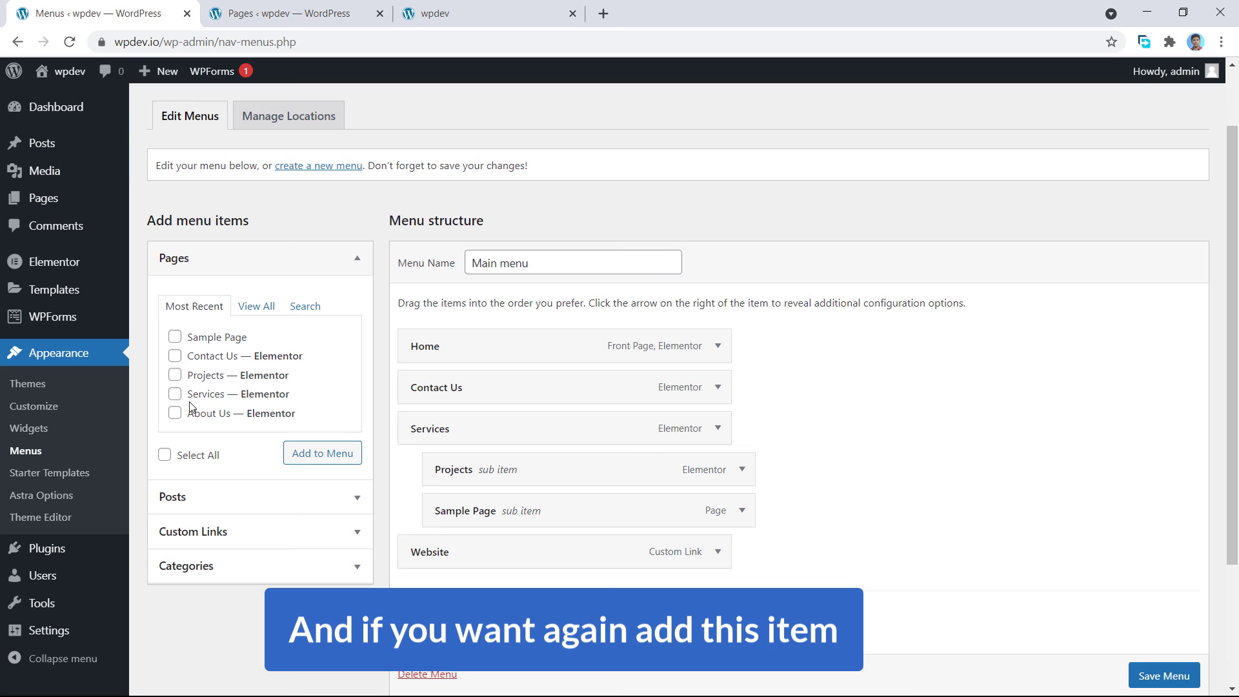
left_click(187, 415)
left_click(324, 459)
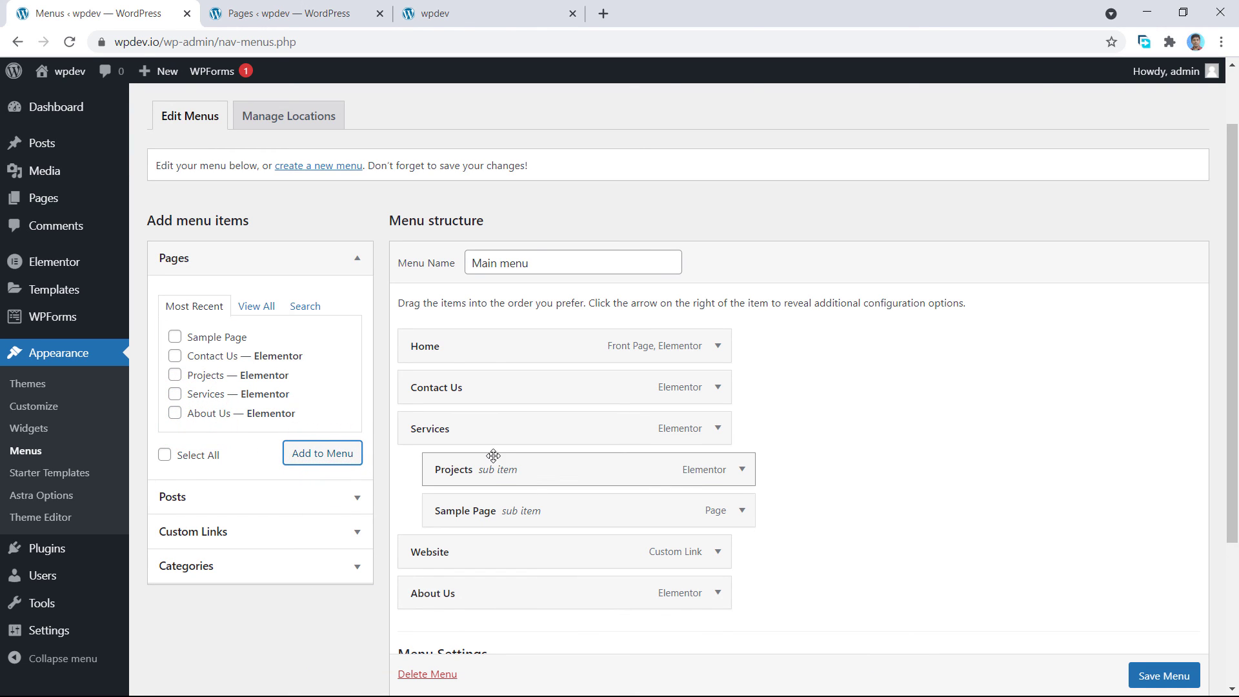
left_click(1155, 675)
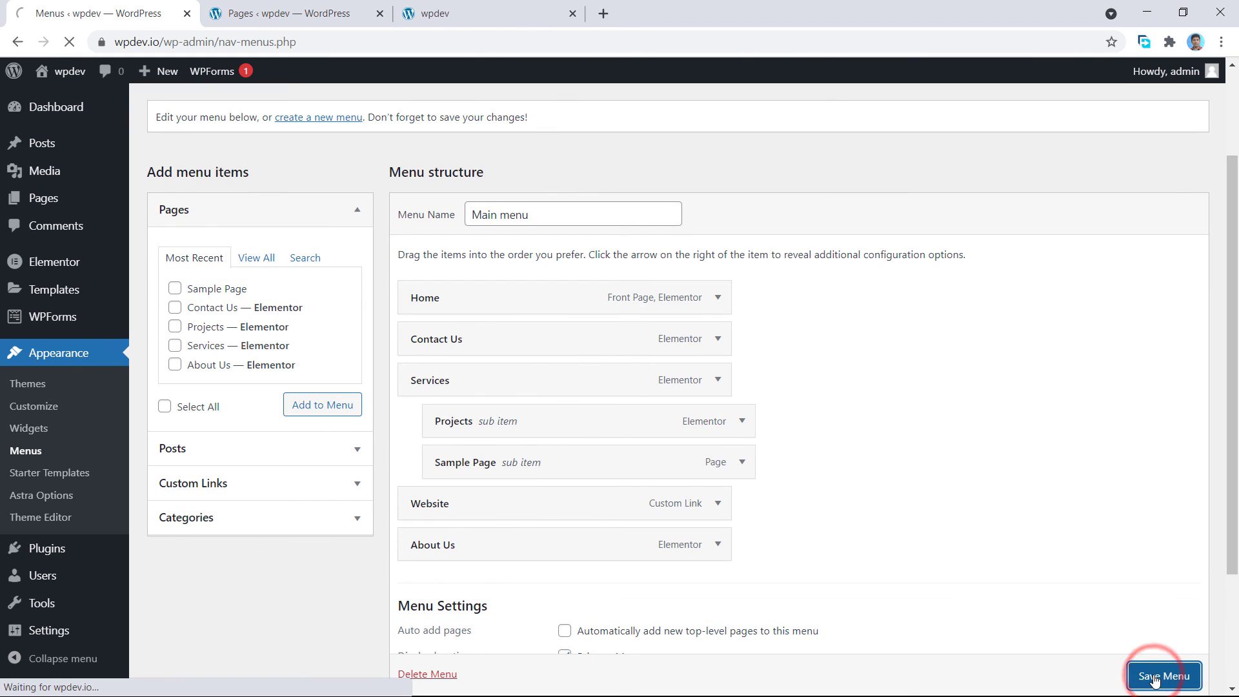
Go to the site's browser tab and close the site customizer.
left_click(458, 19)
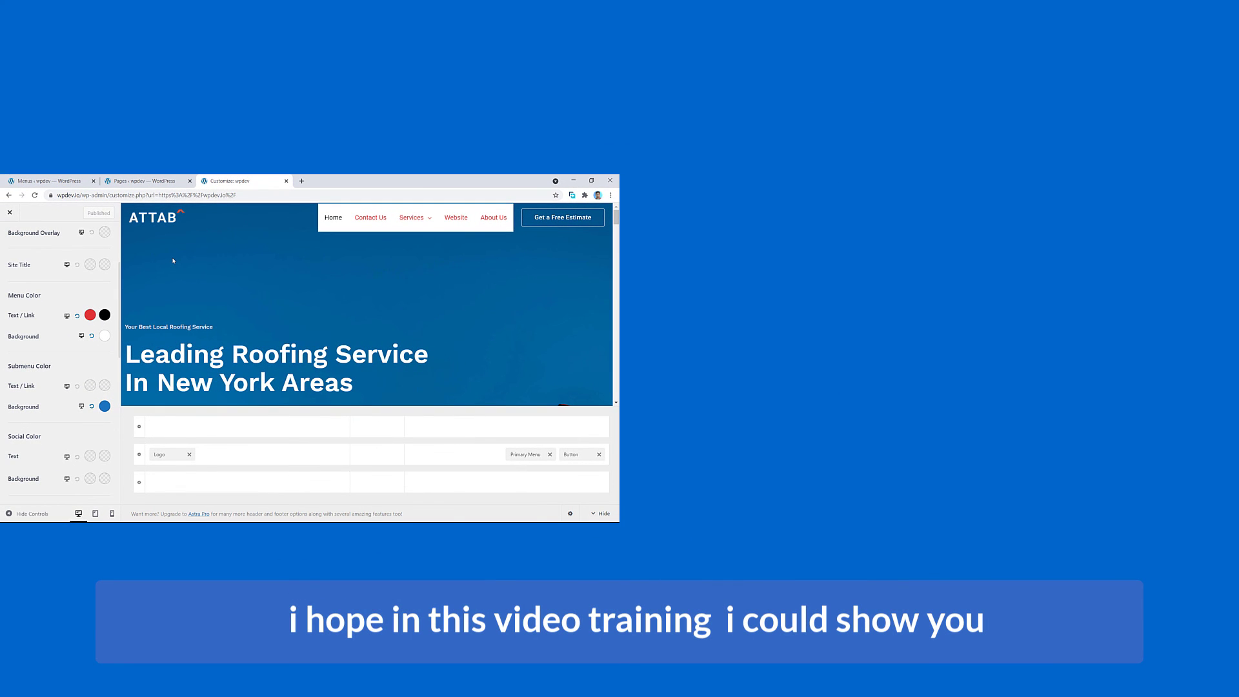
left_click(9, 213)
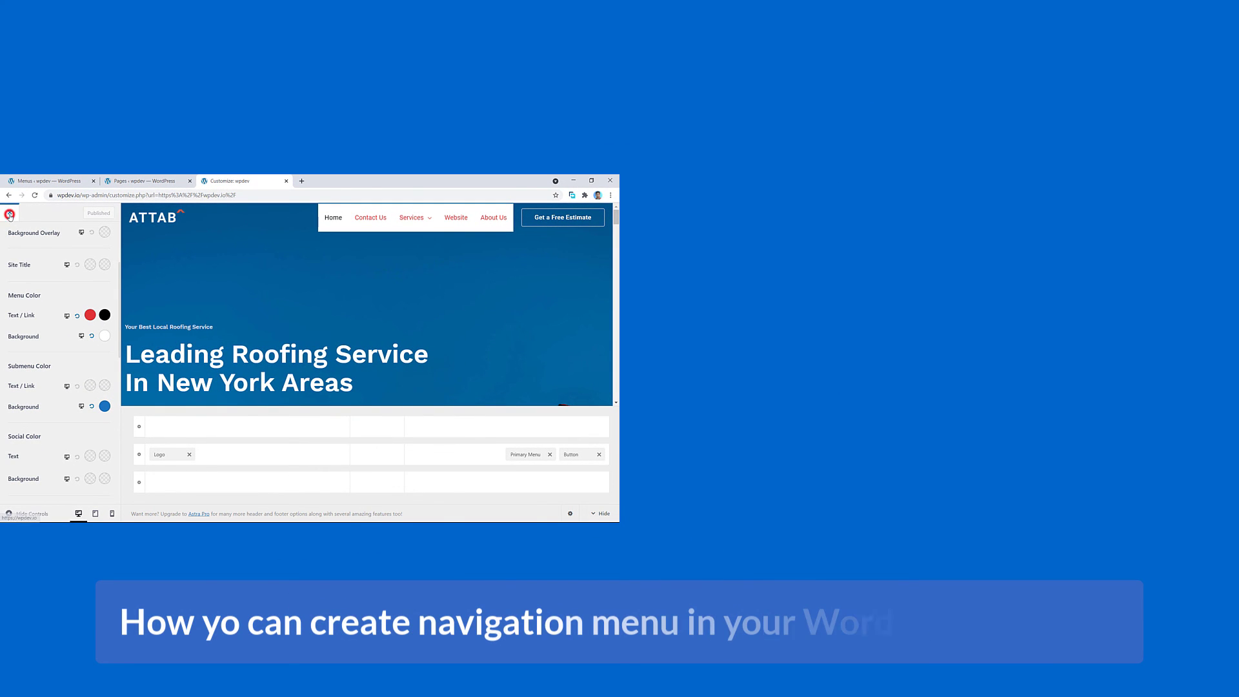